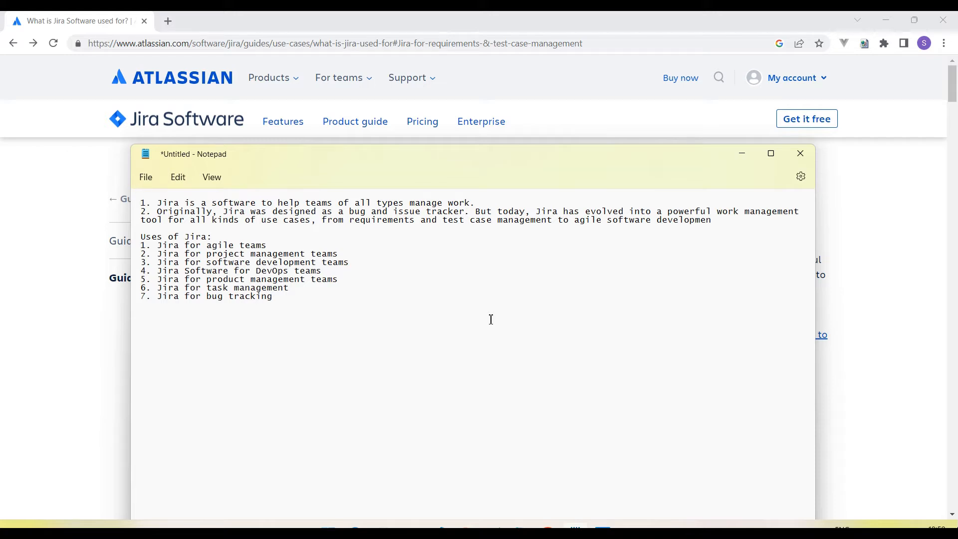
- Review the opening Notepad notes on Jira becoming a work management tool for all use cases
{"action": "left_click_drag", "start_coordinate": [226, 204], "coordinate": [251, 205]}
{"action": "left_click_drag", "start_coordinate": [268, 205], "coordinate": [164, 205]}
{"action": "left_click", "coordinate": [481, 203]}
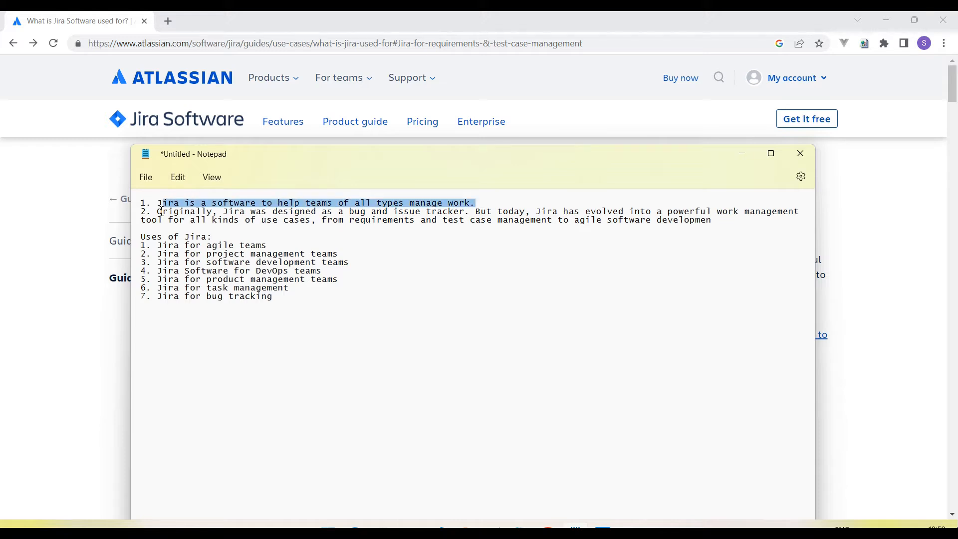
{"action": "left_click", "coordinate": [160, 211]}
{"action": "left_click_drag", "start_coordinate": [161, 211], "coordinate": [371, 212]}
{"action": "left_click", "coordinate": [455, 245]}
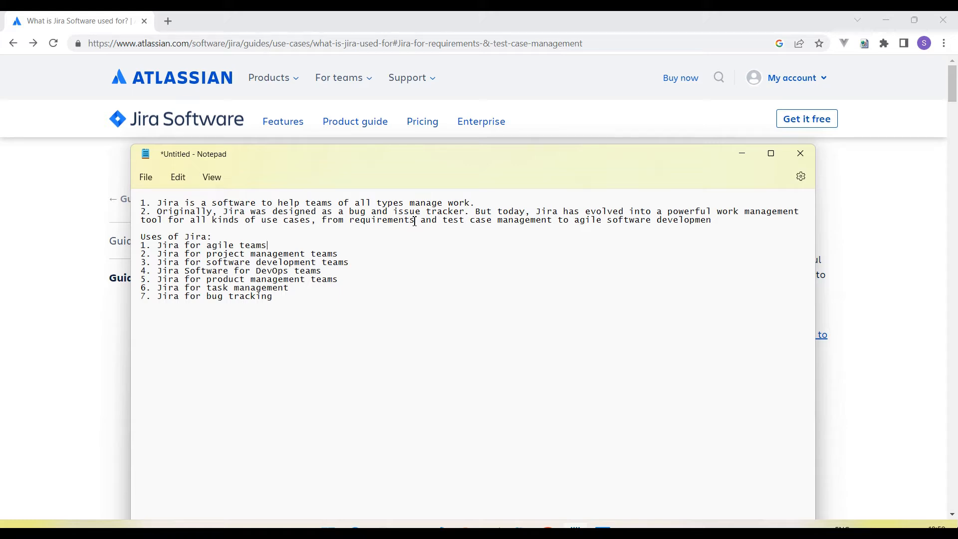
{"action": "left_click_drag", "start_coordinate": [536, 211], "coordinate": [760, 212]}
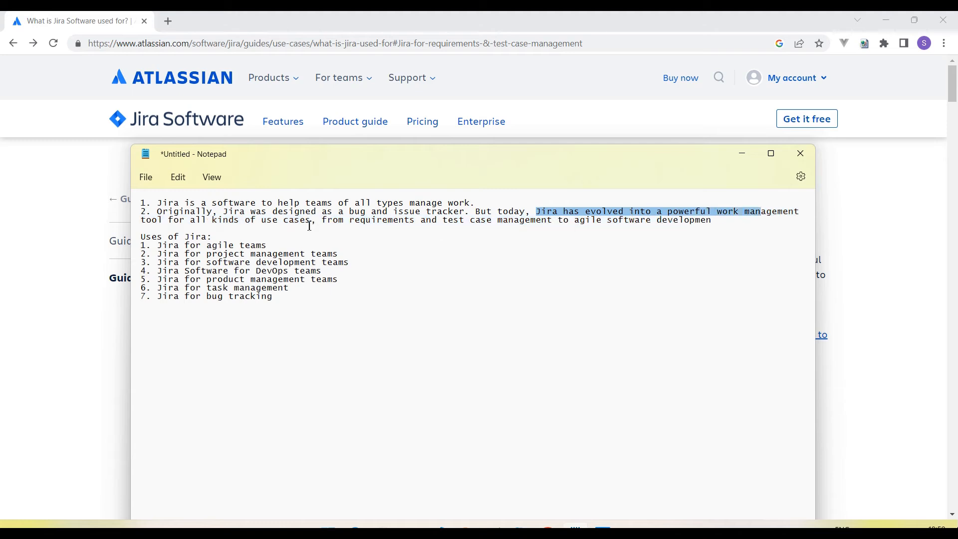
{"action": "left_click_drag", "start_coordinate": [157, 220], "coordinate": [309, 223]}
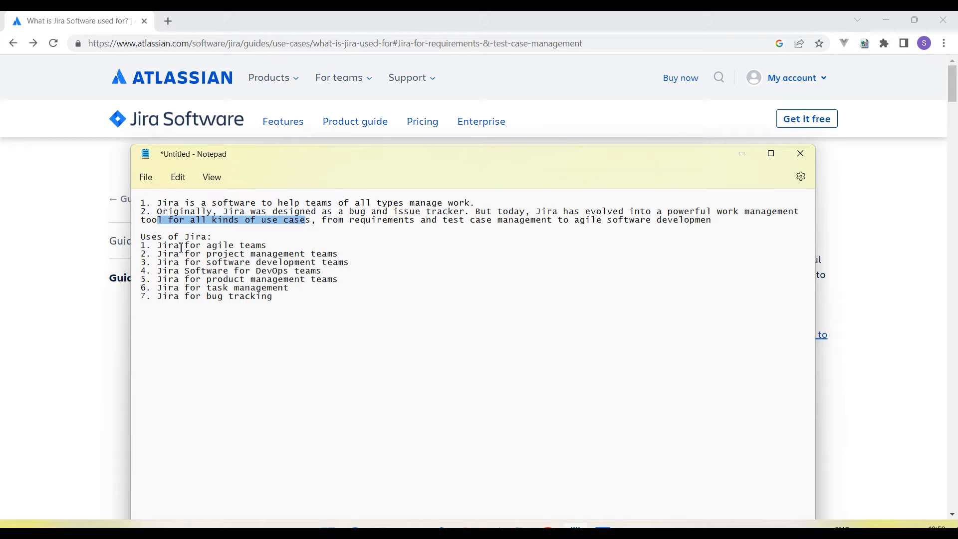
- Go through the project, software, DevOps, product, task management and bug tracking uses, then return to the browser
{"action": "left_click_drag", "start_coordinate": [195, 254], "coordinate": [327, 254]}
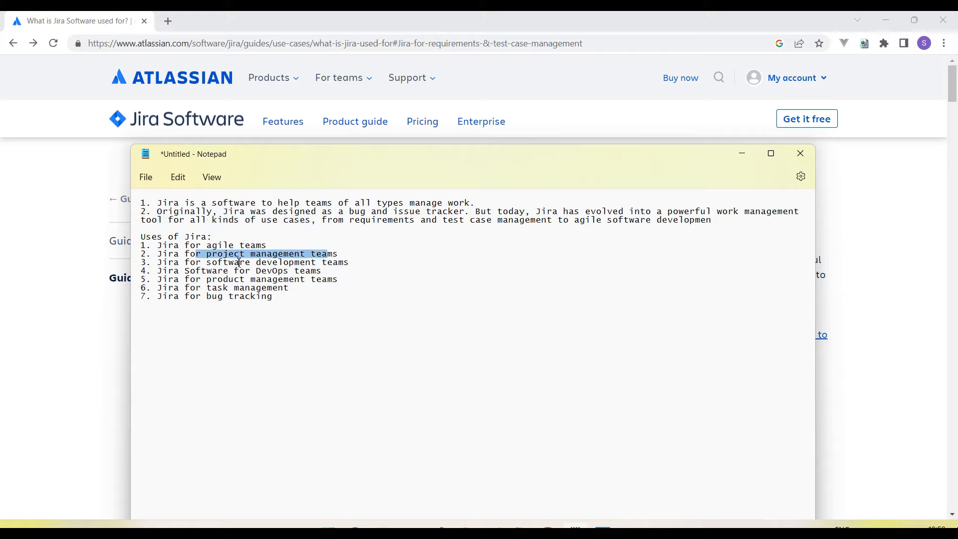
{"action": "left_click_drag", "start_coordinate": [177, 265], "coordinate": [365, 268]}
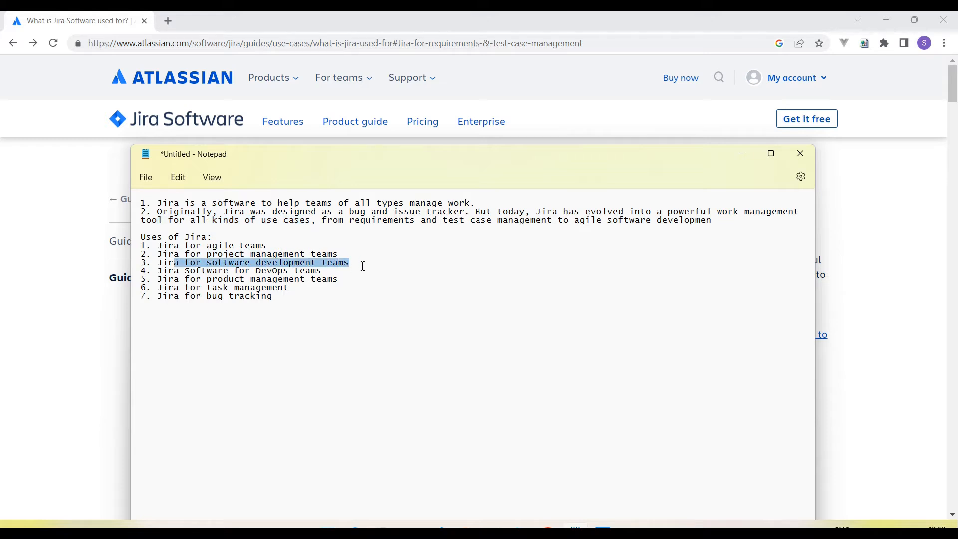
{"action": "left_click_drag", "start_coordinate": [174, 271], "coordinate": [320, 275]}
{"action": "left_click_drag", "start_coordinate": [191, 280], "coordinate": [334, 282]}
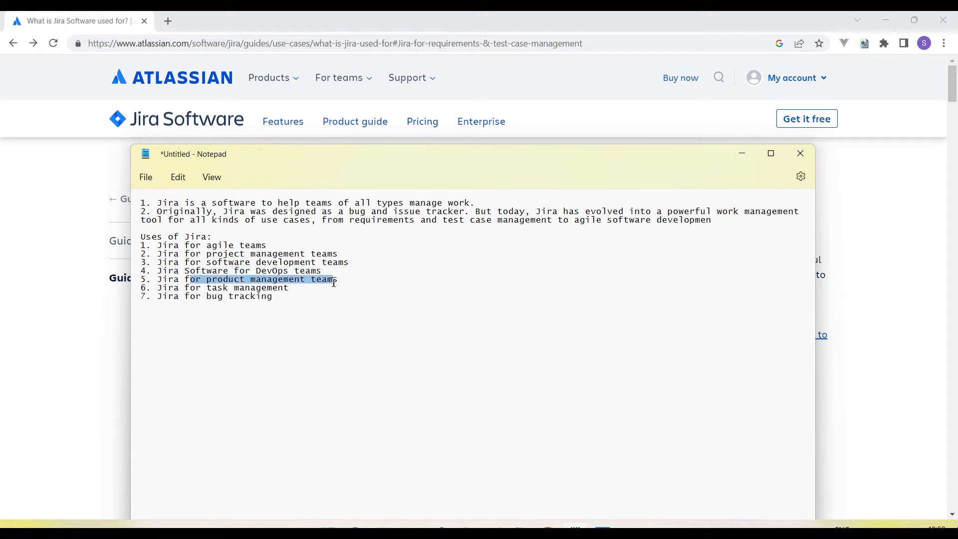
{"action": "left_click_drag", "start_coordinate": [191, 288], "coordinate": [300, 289]}
{"action": "left_click_drag", "start_coordinate": [174, 297], "coordinate": [142, 247]}
{"action": "left_click", "coordinate": [298, 296]}
{"action": "left_click", "coordinate": [302, 243]}
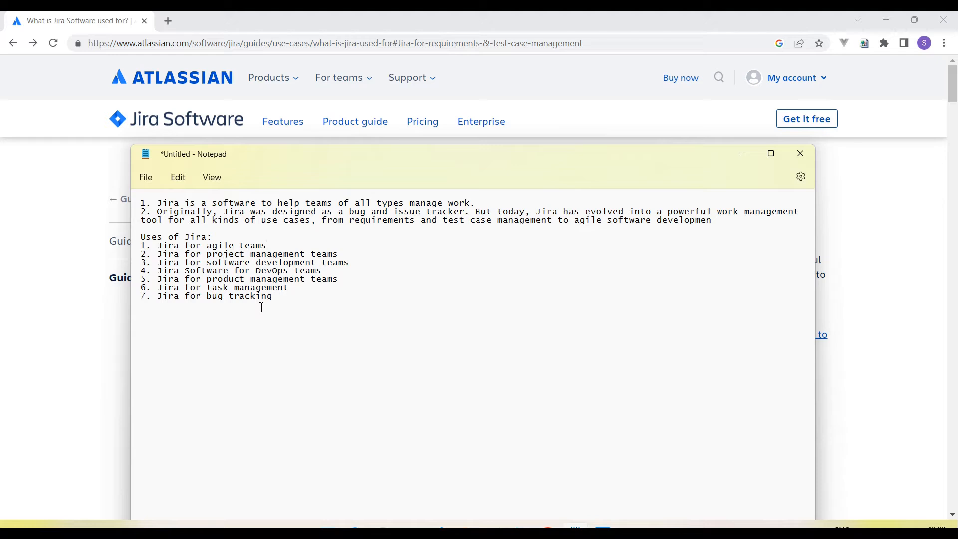
{"action": "left_click", "coordinate": [46, 353]}
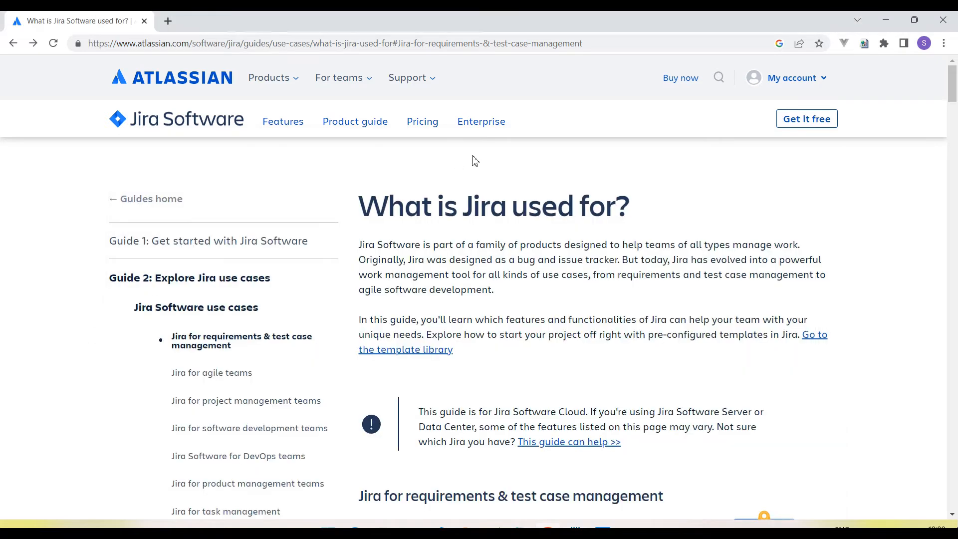
- Open Jira Pricing in a new tab and check Data Center pricing before returning to Cloud
{"action": "left_click", "coordinate": [423, 121], "text": "ctrl"}
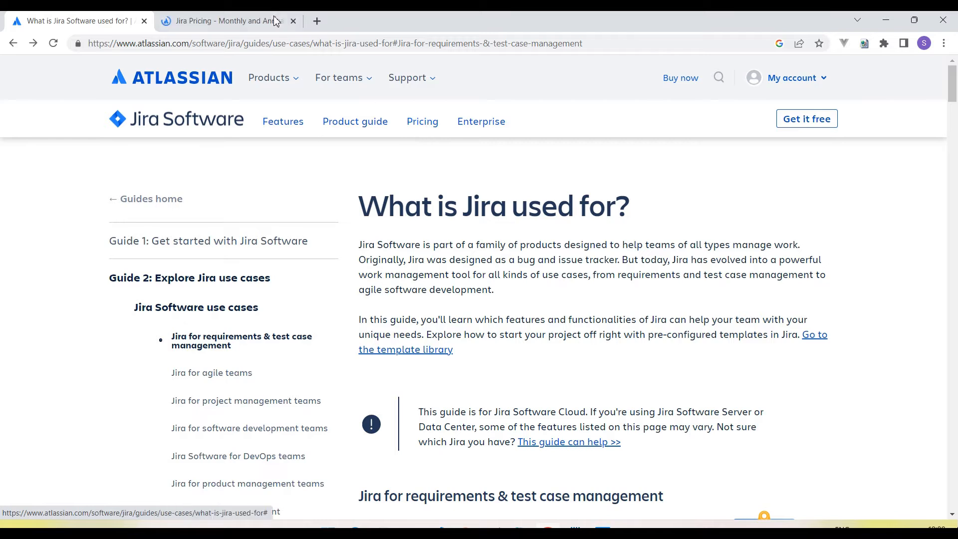
{"action": "key", "text": "ctrl+Tab"}
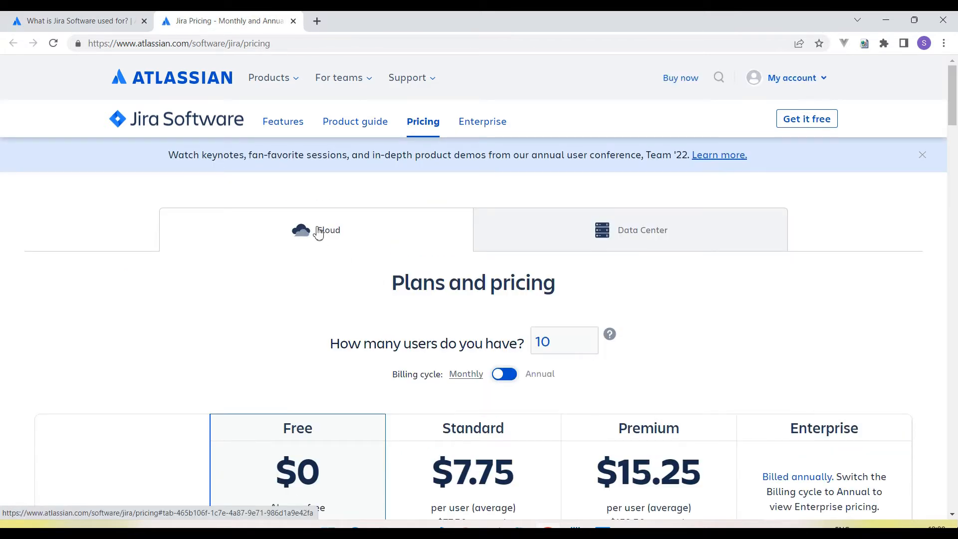
{"action": "left_click_drag", "start_coordinate": [391, 282], "coordinate": [567, 288]}
{"action": "left_click", "coordinate": [647, 245]}
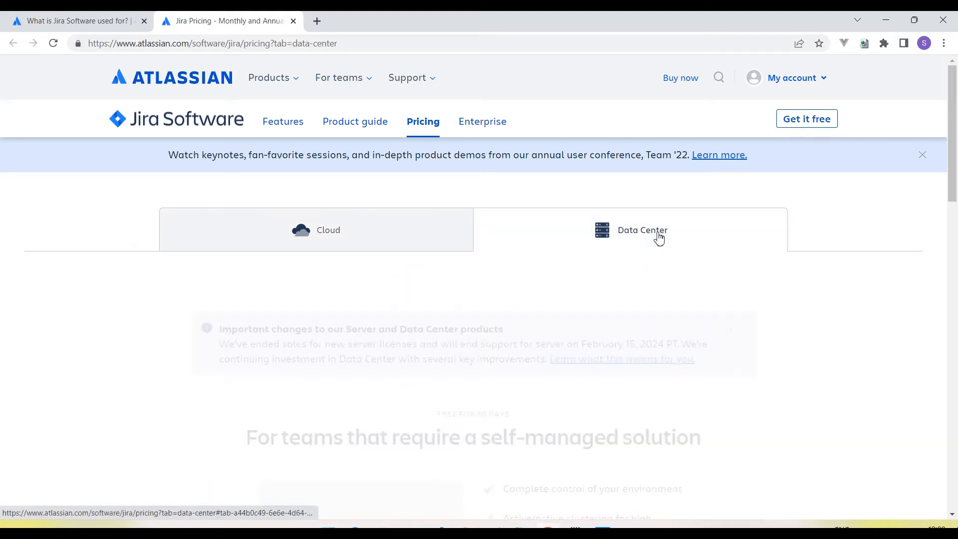
{"action": "scroll", "coordinate": [576, 274], "scroll_direction": "down", "scroll_amount": 1}
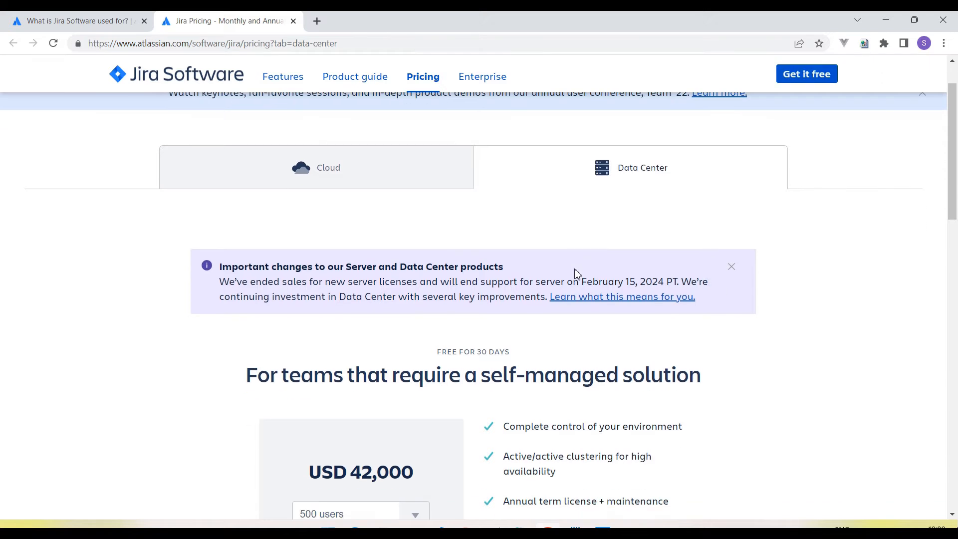
{"action": "scroll", "coordinate": [574, 272], "scroll_direction": "up", "scroll_amount": 1}
{"action": "left_click", "coordinate": [357, 239]}
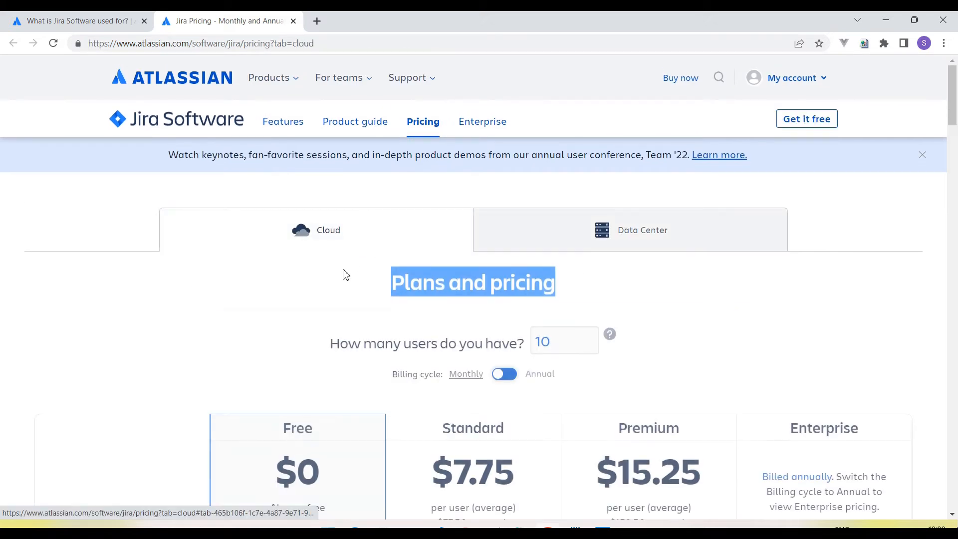
{"action": "scroll", "coordinate": [347, 269], "scroll_direction": "down", "scroll_amount": 1}
{"action": "left_click", "coordinate": [403, 222]}
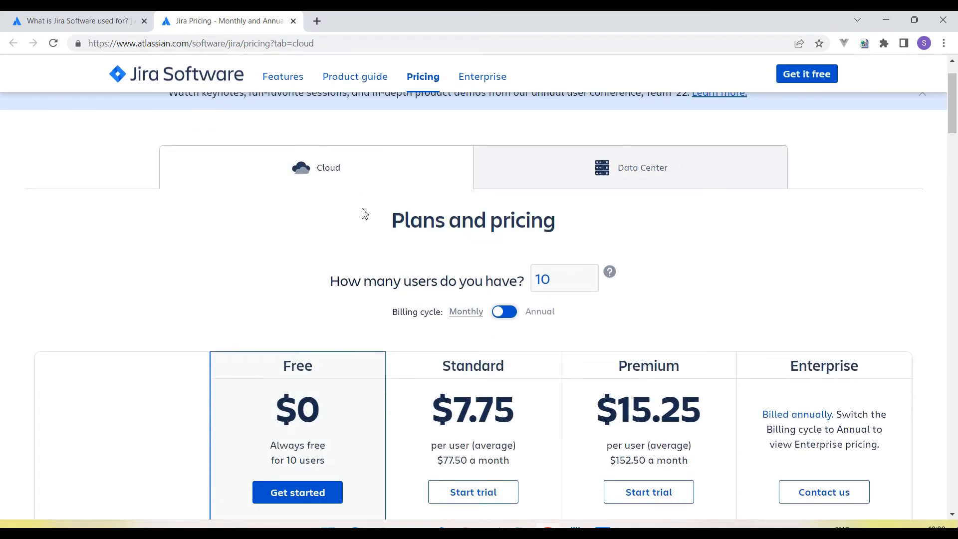
- Compare the Cloud plans: Free for 10 users, Standard $7.75, Premium $15.25, down to Features
{"action": "left_click_drag", "start_coordinate": [392, 221], "coordinate": [556, 224]}
{"action": "scroll", "coordinate": [414, 365], "scroll_direction": "down", "scroll_amount": 3}
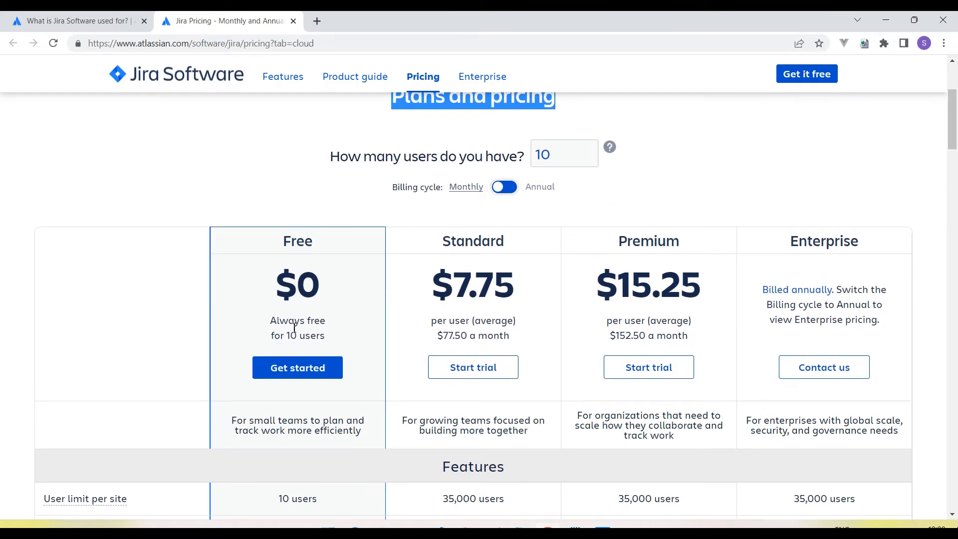
{"action": "mouse_move", "coordinate": [283, 336]}
{"action": "left_mouse_down"}
{"action": "mouse_move", "coordinate": [317, 337]}
{"action": "mouse_move", "coordinate": [271, 329]}
{"action": "left_mouse_up"}
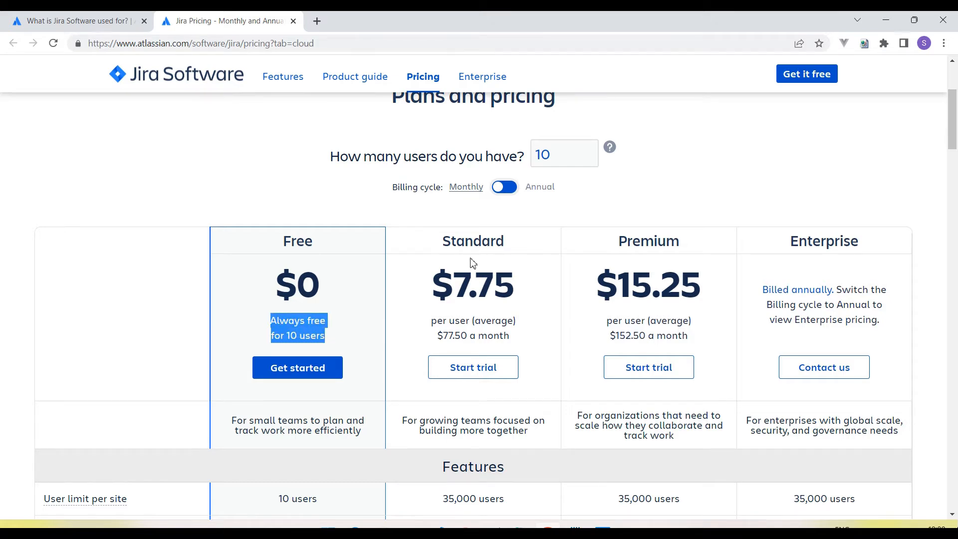
{"action": "left_click_drag", "start_coordinate": [433, 284], "coordinate": [514, 287]}
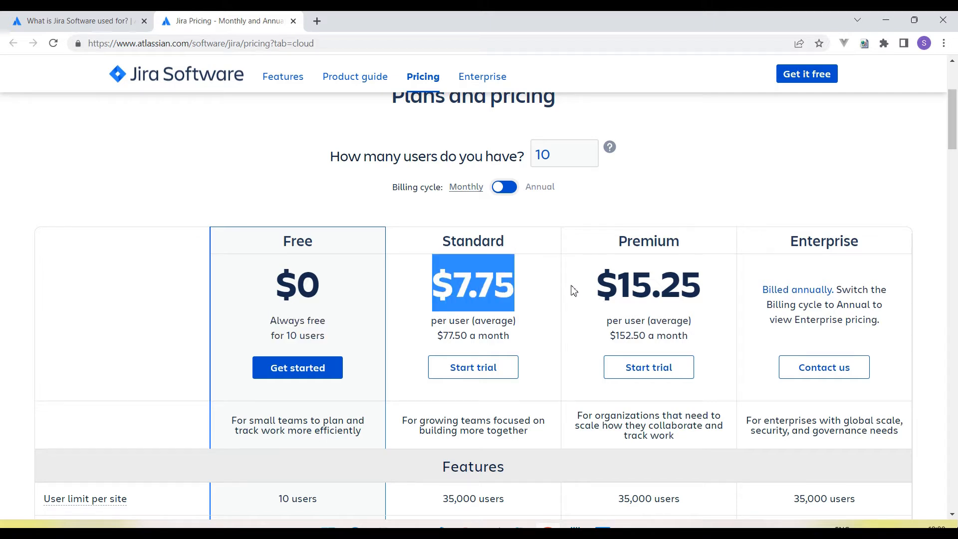
{"action": "left_click_drag", "start_coordinate": [601, 281], "coordinate": [703, 287]}
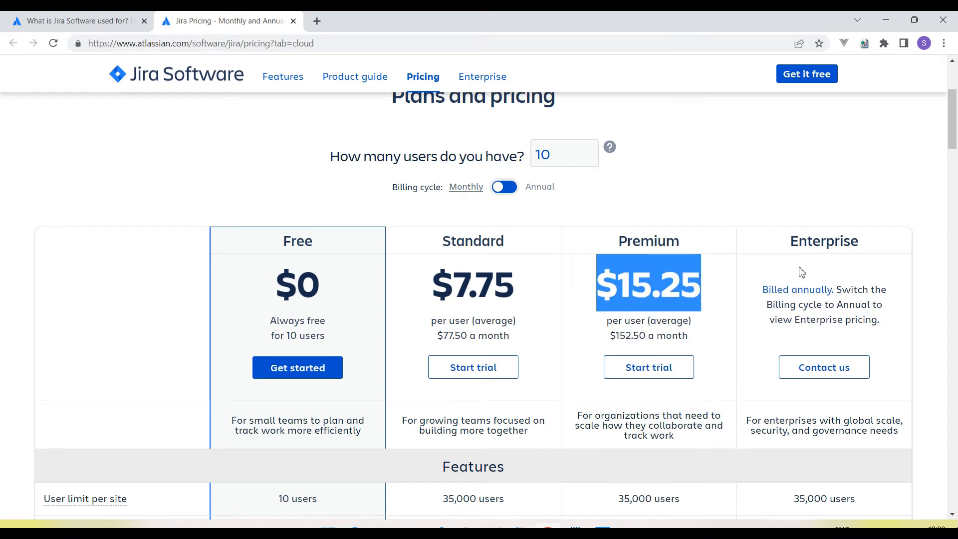
{"action": "scroll", "coordinate": [360, 280], "scroll_direction": "down", "scroll_amount": 3}
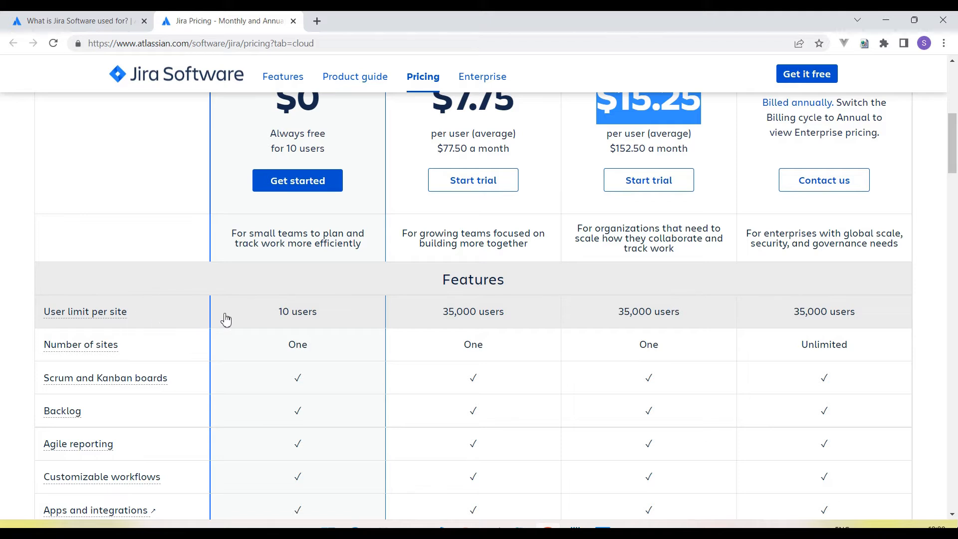
{"action": "left_click_drag", "start_coordinate": [278, 314], "coordinate": [332, 318]}
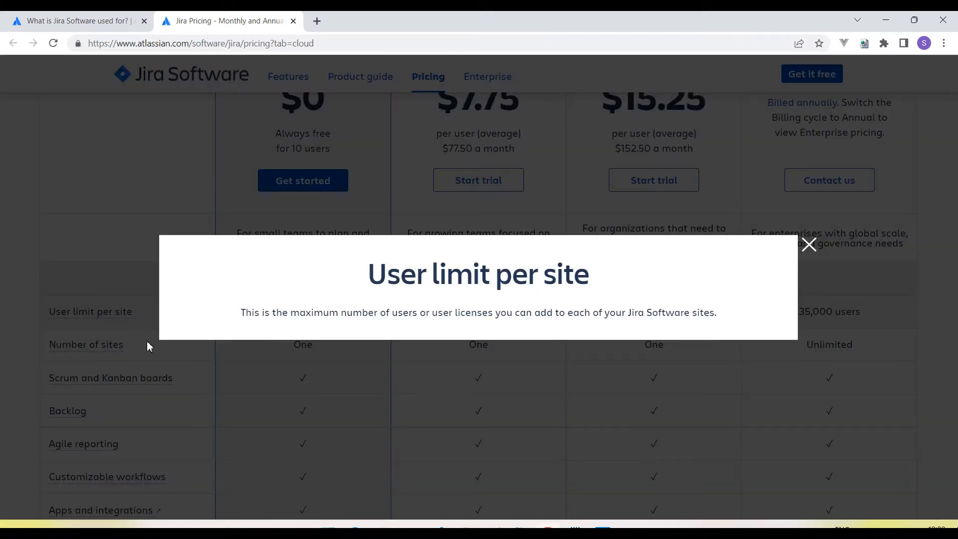
{"action": "left_click", "coordinate": [809, 244]}
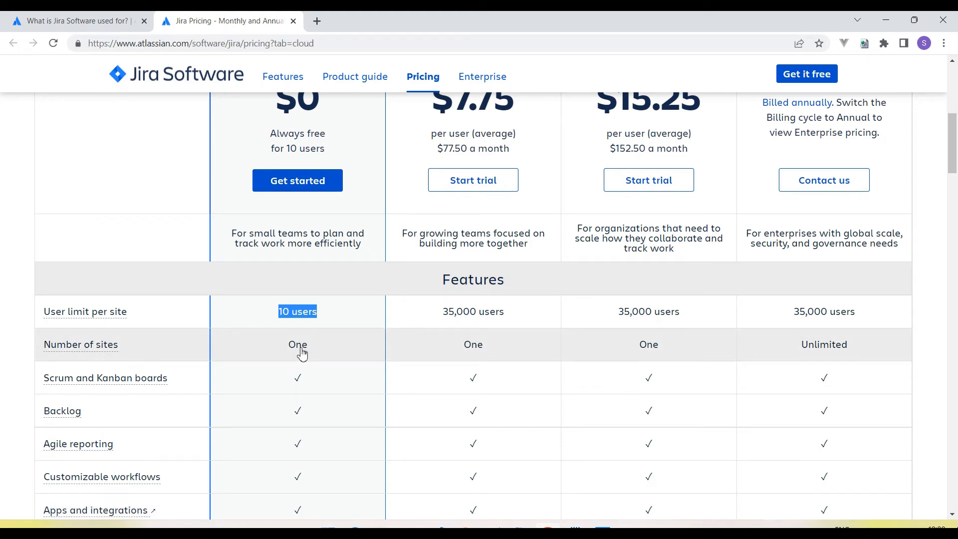
{"action": "scroll", "coordinate": [300, 354], "scroll_direction": "down", "scroll_amount": 1}
{"action": "scroll", "coordinate": [172, 284], "scroll_direction": "down", "scroll_amount": 1}
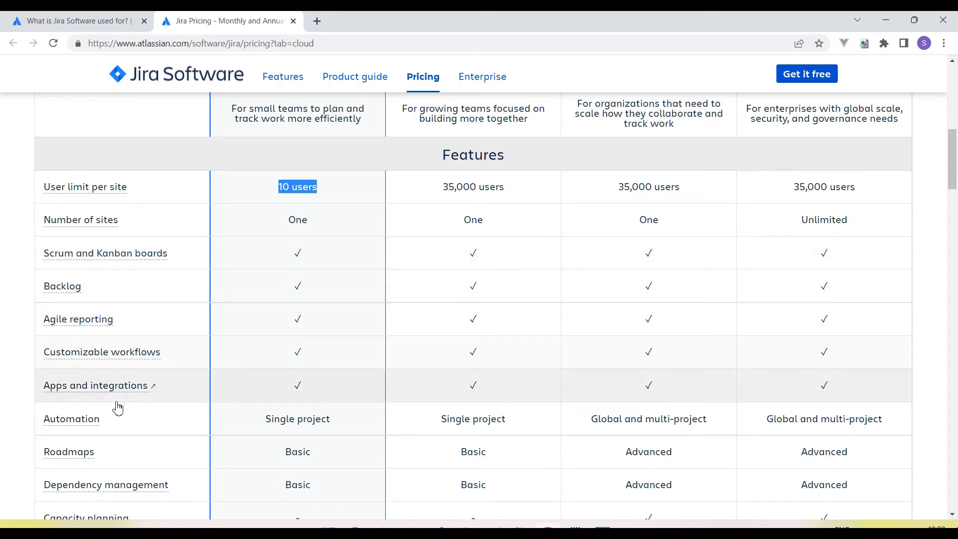
{"action": "scroll", "coordinate": [135, 391], "scroll_direction": "down", "scroll_amount": 1}
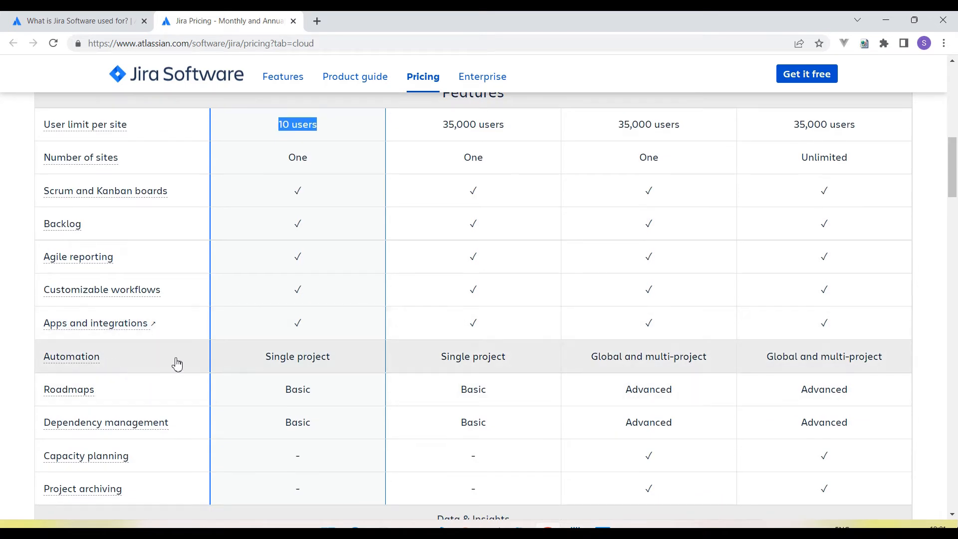
{"action": "scroll", "coordinate": [150, 398], "scroll_direction": "down", "scroll_amount": 1}
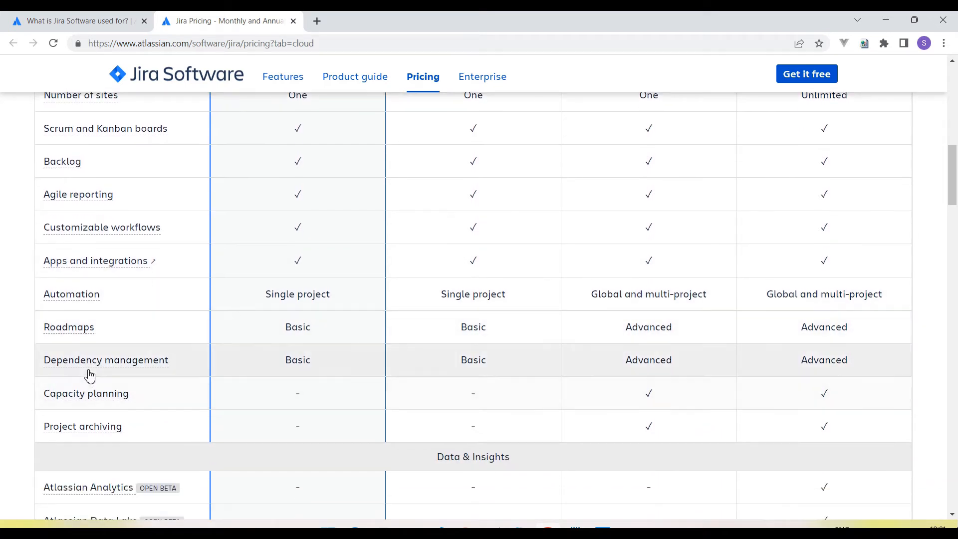
{"action": "scroll", "coordinate": [312, 281], "scroll_direction": "up", "scroll_amount": 4}
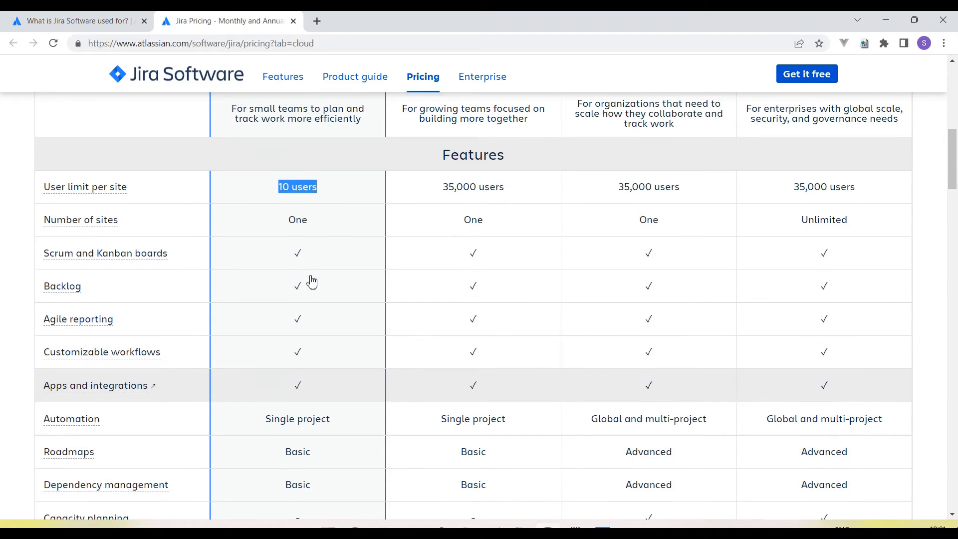
{"action": "scroll", "coordinate": [311, 282], "scroll_direction": "down", "scroll_amount": 4}
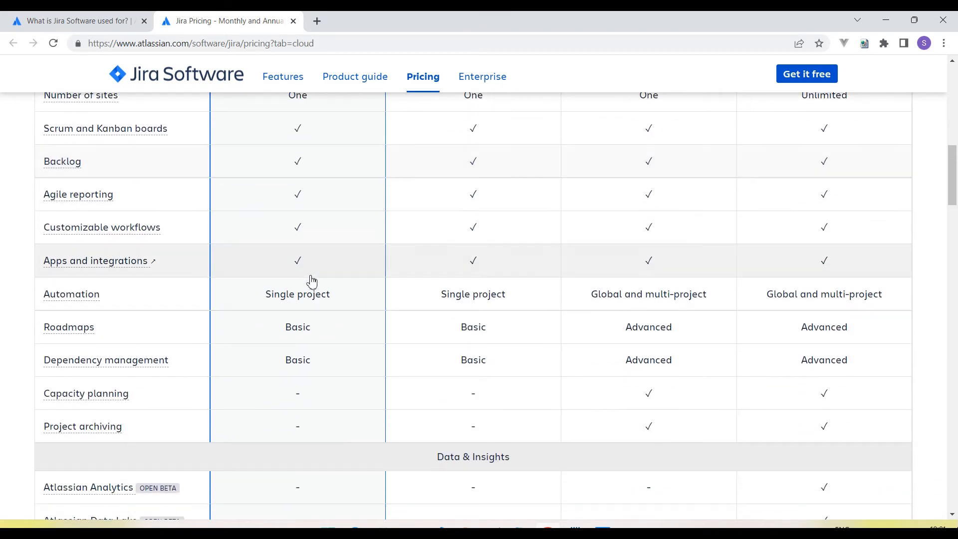
{"action": "scroll", "coordinate": [312, 282], "scroll_direction": "down", "scroll_amount": 2}
{"action": "scroll", "coordinate": [312, 282], "scroll_direction": "down", "scroll_amount": 2}
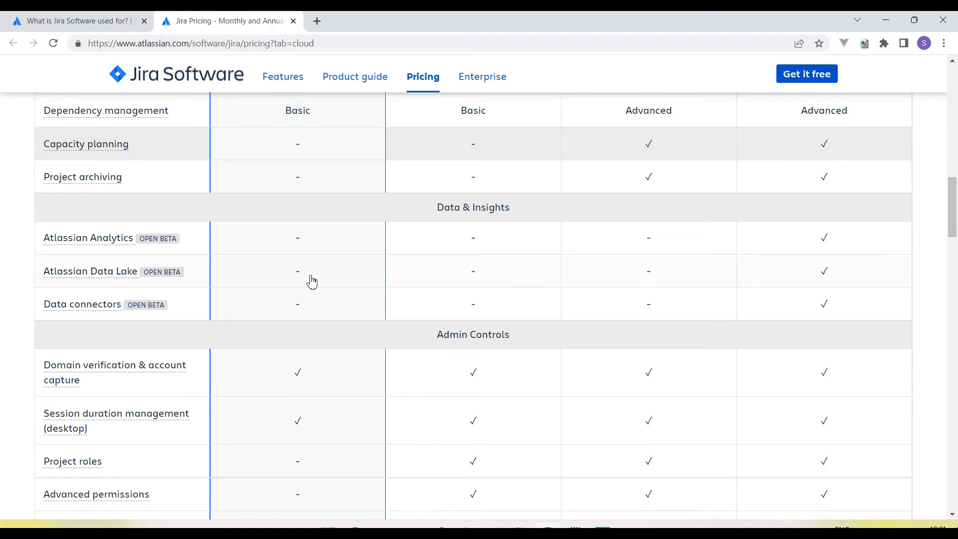
{"action": "scroll", "coordinate": [312, 282], "scroll_direction": "up", "scroll_amount": 6}
{"action": "scroll", "coordinate": [311, 281], "scroll_direction": "up", "scroll_amount": 3}
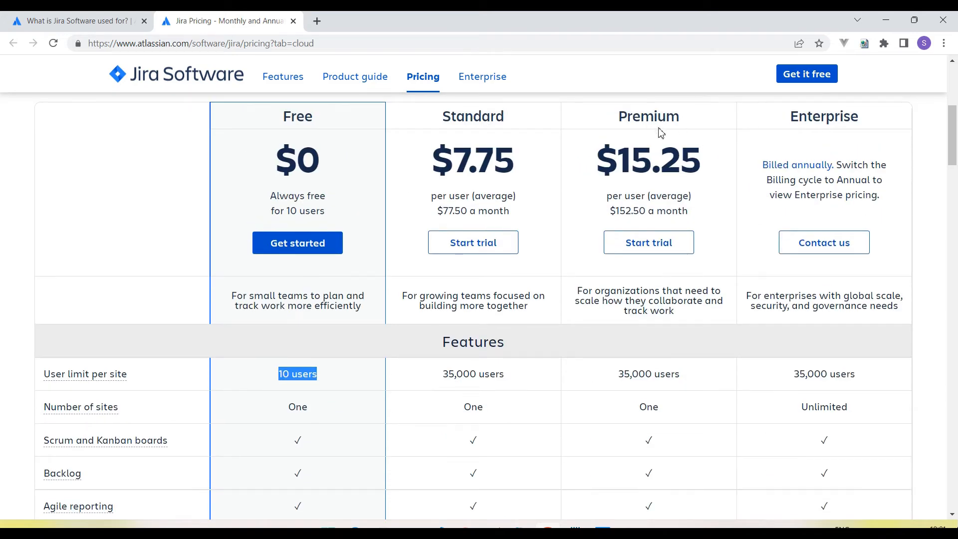
{"action": "scroll", "coordinate": [489, 196], "scroll_direction": "up", "scroll_amount": 1}
{"action": "scroll", "coordinate": [489, 196], "scroll_direction": "up", "scroll_amount": 5}
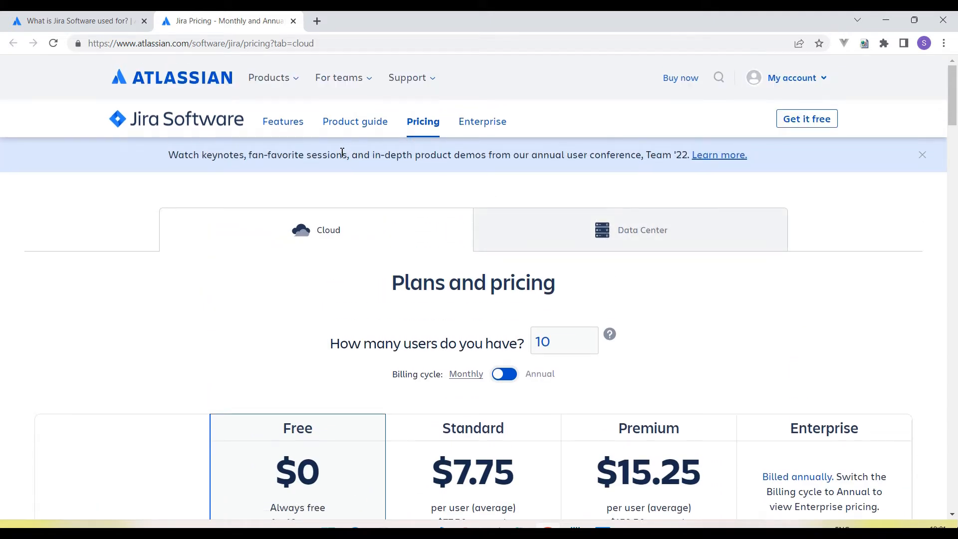
- Start the free Jira Software signup from the pricing page's Get it free button
{"action": "left_click", "coordinate": [814, 128]}
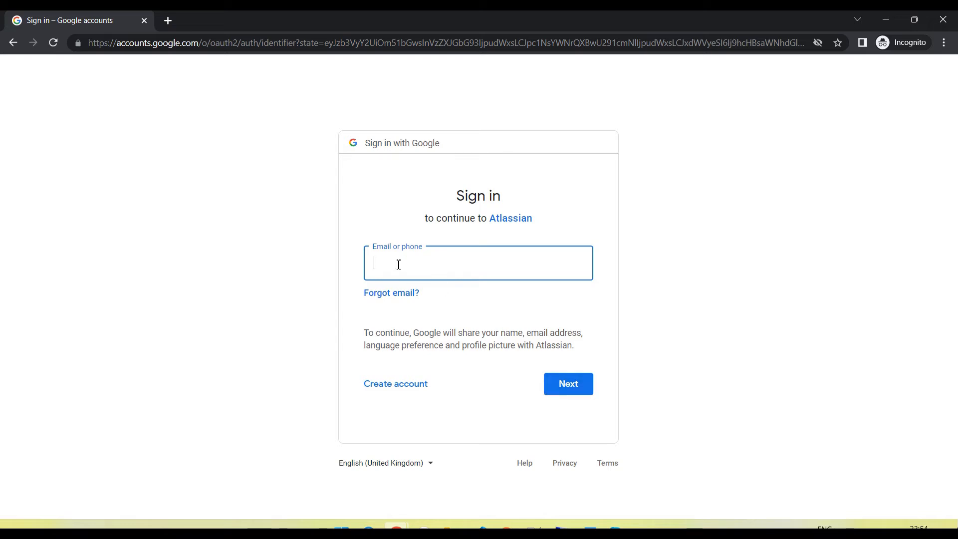
- Enter the Google account e-mail address, correcting typos, and continue to the password
{"action": "key", "text": "Return"}
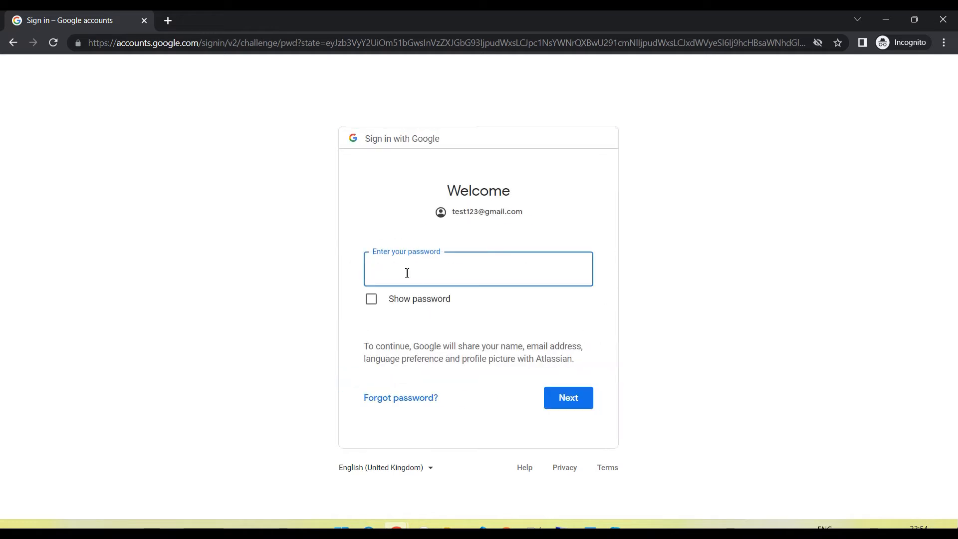
- Submit the account password, then close the private sign-in window after it's rejected
{"action": "type", "text": "••"}
{"action": "left_click", "coordinate": [571, 402]}
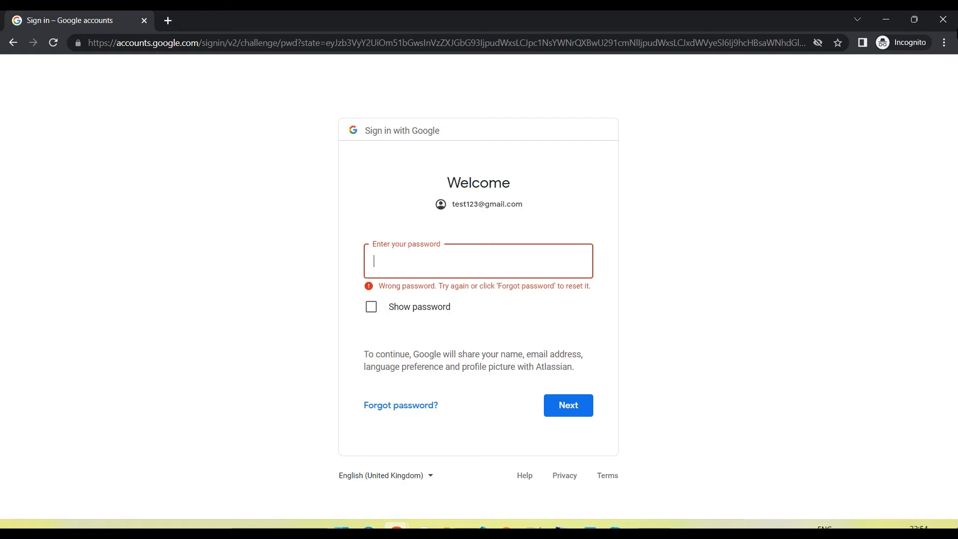
{"action": "left_click", "coordinate": [943, 19]}
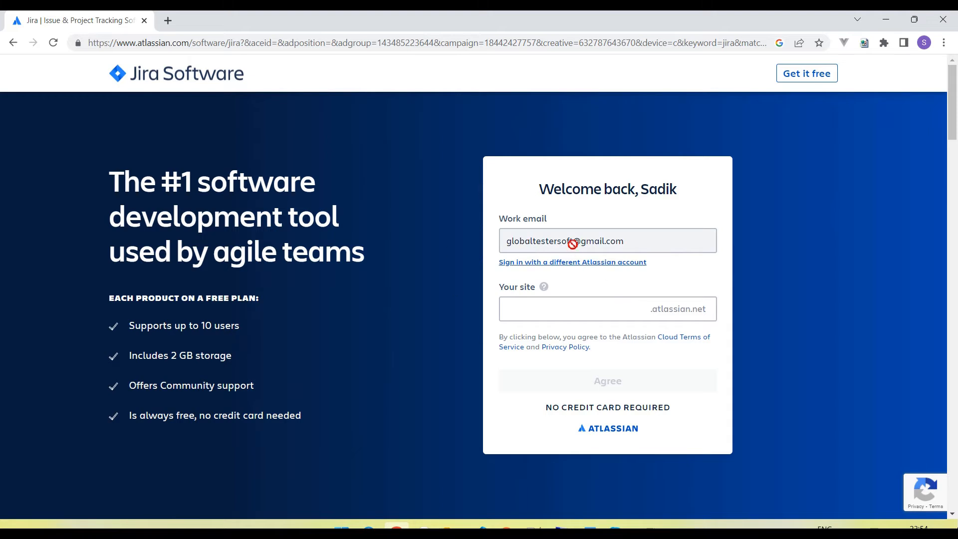
- Paste a name into the Your site field and agree to the terms
{"action": "left_click", "coordinate": [518, 311]}
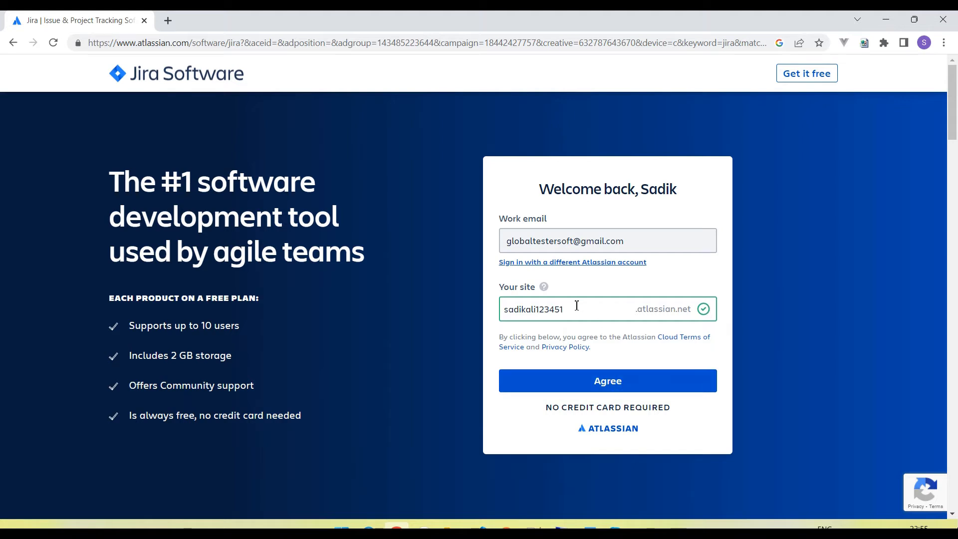
{"action": "left_click", "coordinate": [620, 387]}
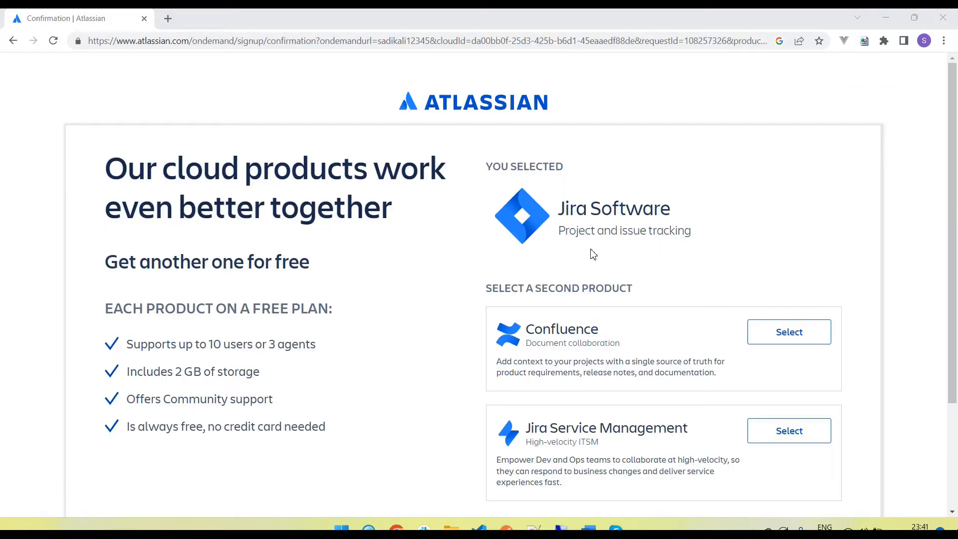
- Keep Jira Software as the chosen product and accept 'Agree and continue' to build the site
{"action": "left_click_drag", "start_coordinate": [551, 216], "coordinate": [681, 218]}
{"action": "left_click_drag", "start_coordinate": [568, 236], "coordinate": [697, 239]}
{"action": "scroll", "coordinate": [675, 291], "scroll_direction": "down", "scroll_amount": 3}
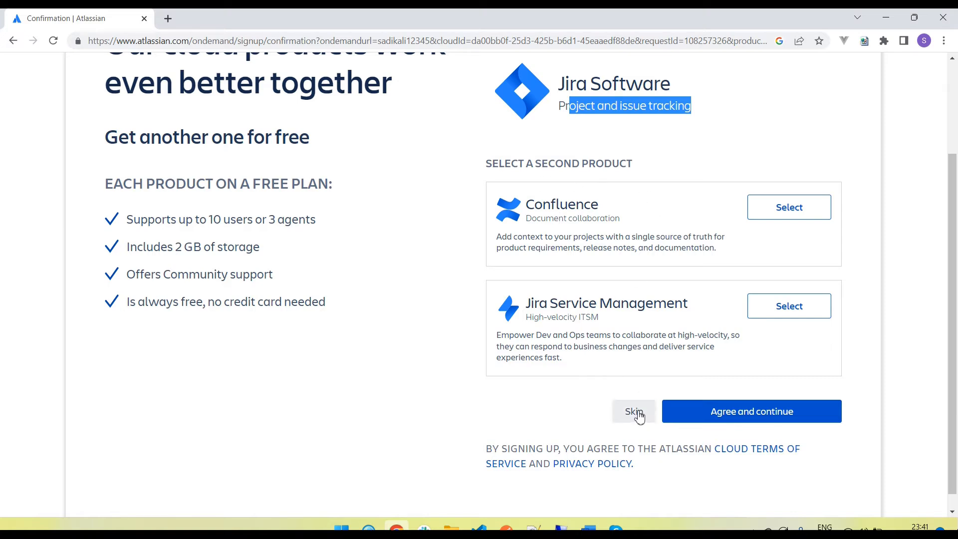
{"action": "left_click", "coordinate": [747, 418]}
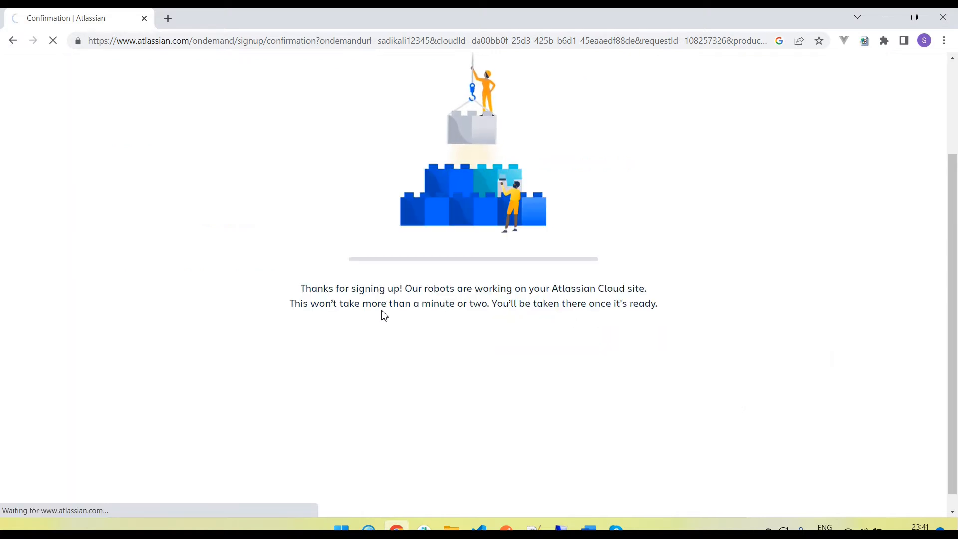
{"action": "left_click_drag", "start_coordinate": [329, 290], "coordinate": [393, 289]}
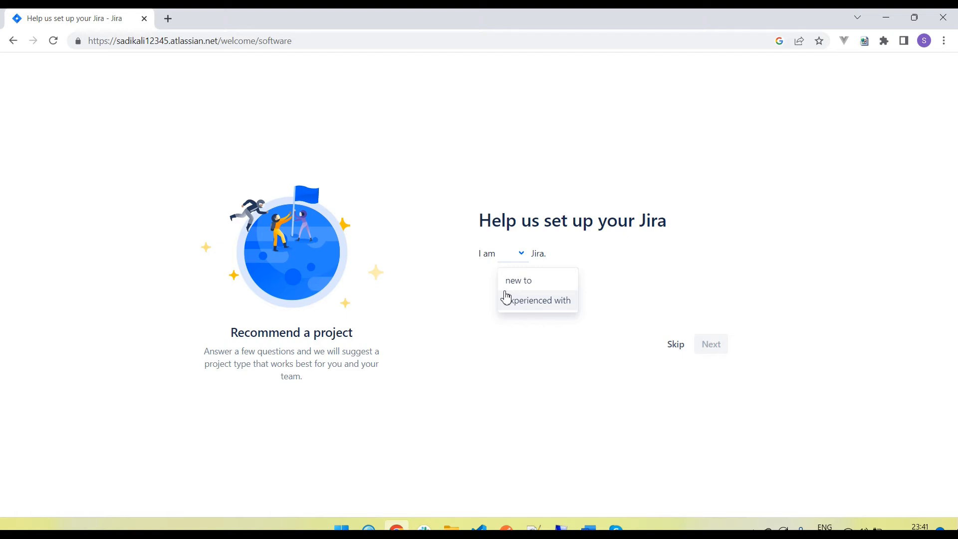
- Examine the new site's atlassian.net web address in the address bar
{"action": "left_click", "coordinate": [138, 42]}
{"action": "double_click", "coordinate": [140, 42]}
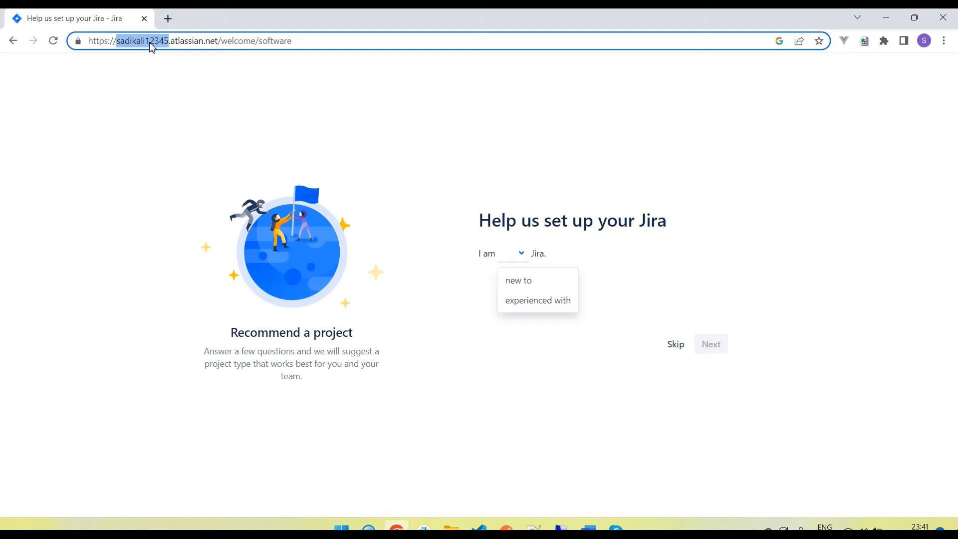
{"action": "double_click", "coordinate": [189, 42]}
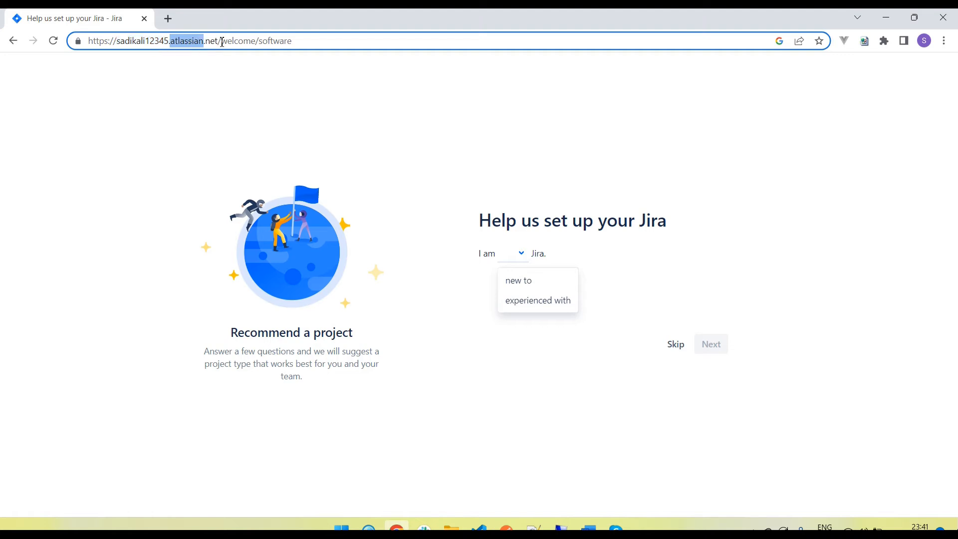
{"action": "left_click_drag", "start_coordinate": [220, 42], "coordinate": [174, 41]}
- Answer that you and your team are new to Jira and agile, then skip the rest
{"action": "left_click", "coordinate": [534, 288]}
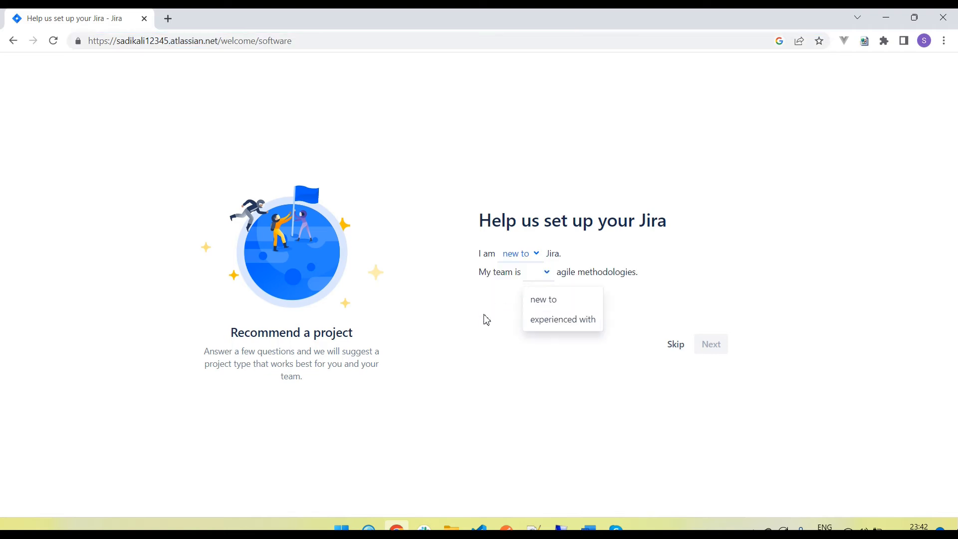
{"action": "left_click", "coordinate": [549, 301]}
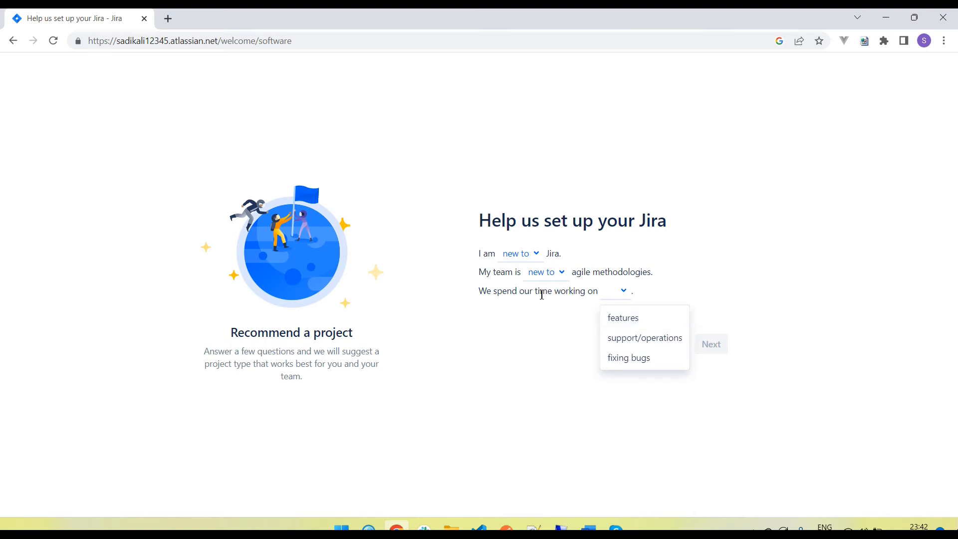
{"action": "left_click", "coordinate": [540, 320]}
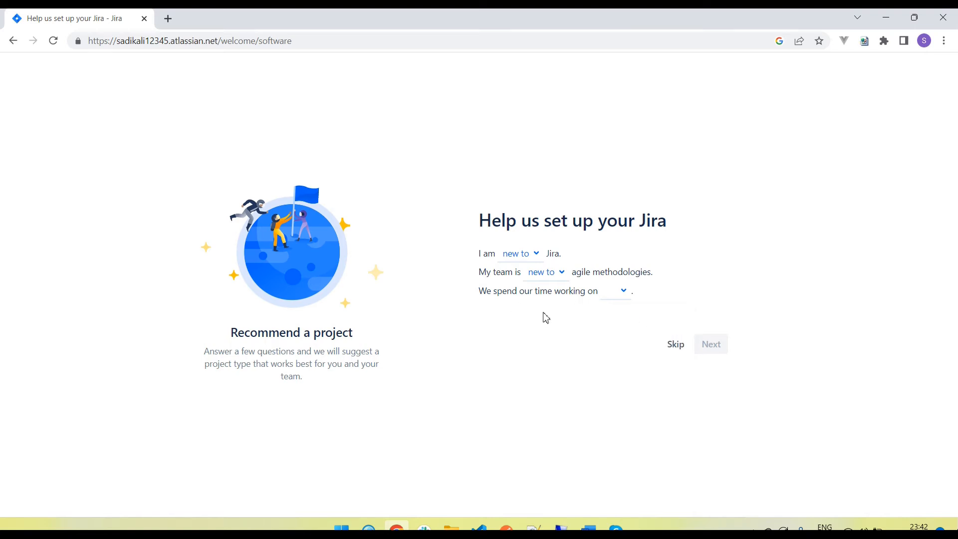
{"action": "left_click", "coordinate": [677, 350]}
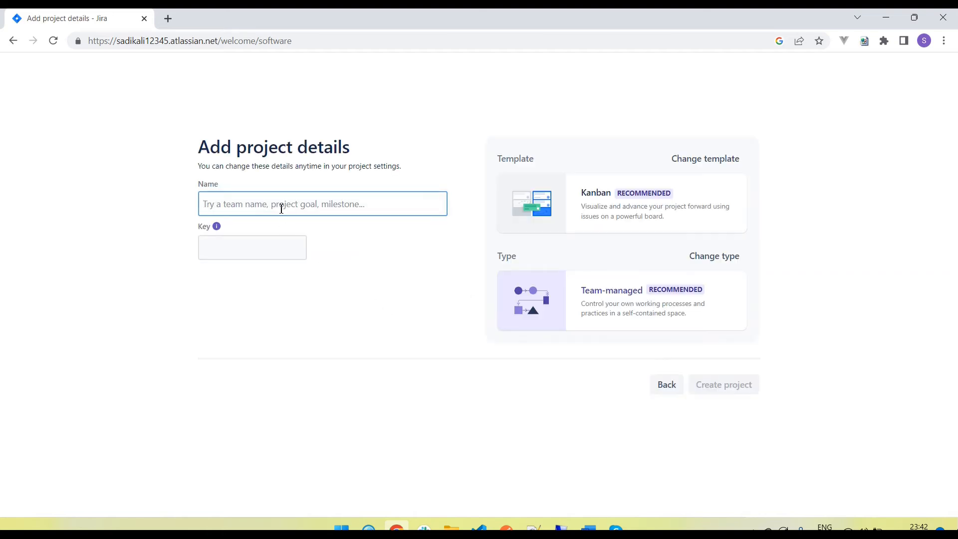
- Name the project TestProject with key TES, keep Kanban and Team-managed, and create it
{"action": "left_click_drag", "start_coordinate": [218, 150], "coordinate": [332, 148]}
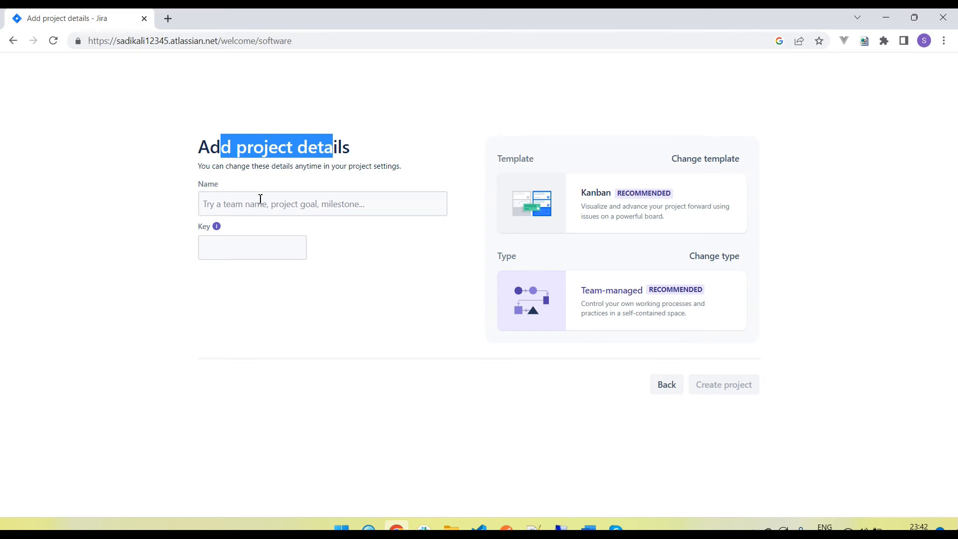
{"action": "left_click", "coordinate": [218, 206]}
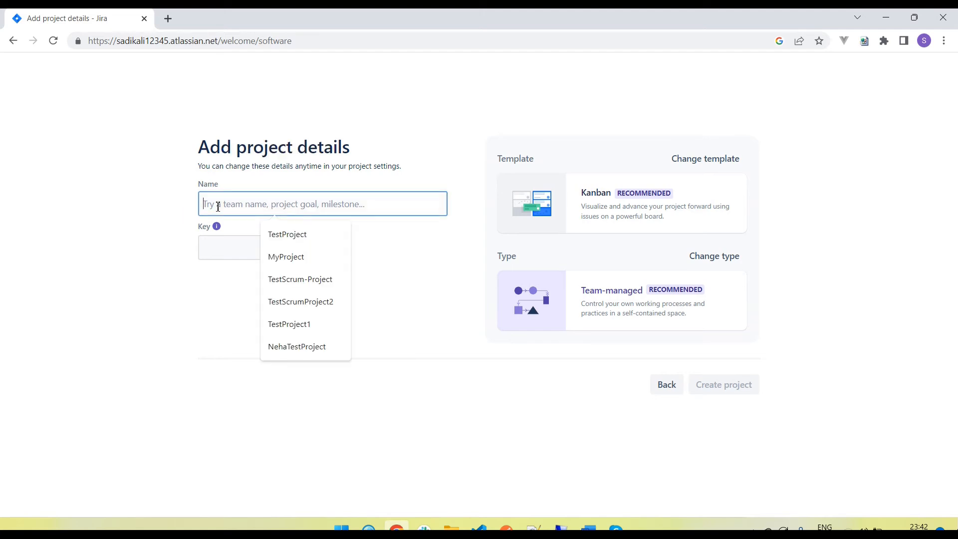
{"action": "left_click", "coordinate": [304, 241]}
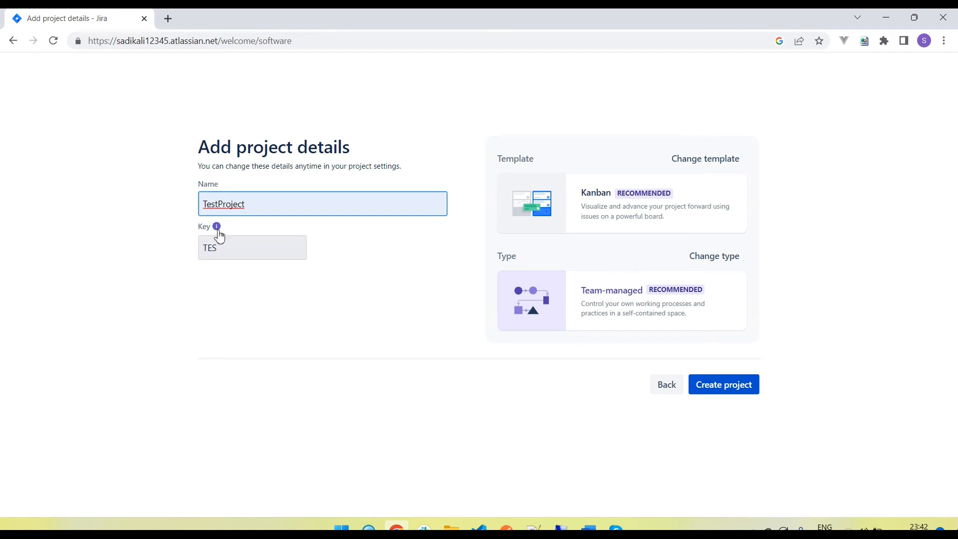
{"action": "left_click", "coordinate": [215, 205]}
{"action": "left_click_drag", "start_coordinate": [214, 206], "coordinate": [201, 207]}
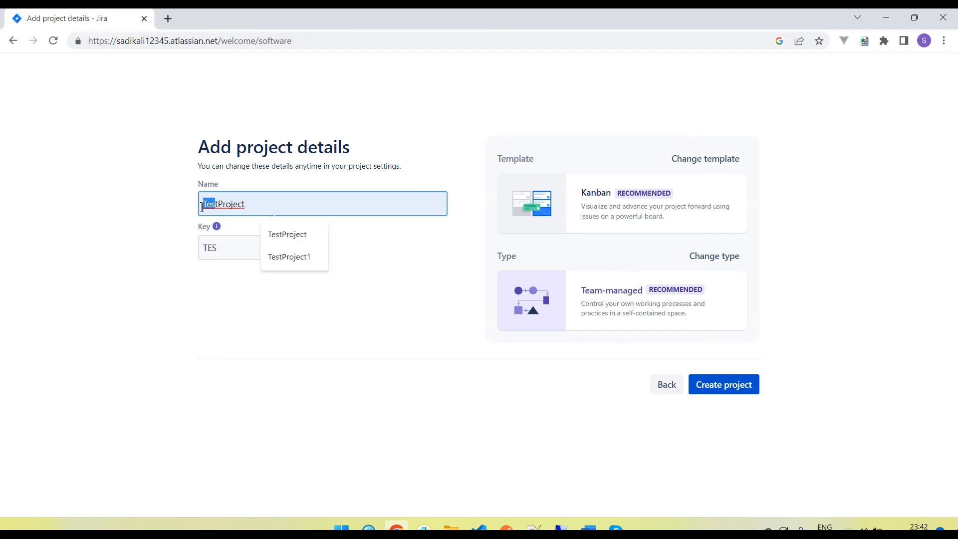
{"action": "left_click", "coordinate": [171, 272]}
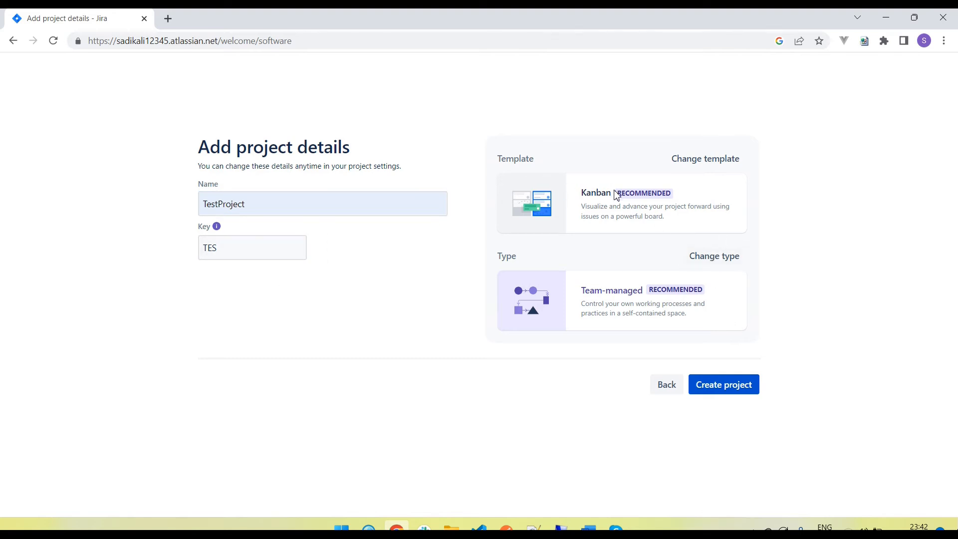
{"action": "left_click_drag", "start_coordinate": [585, 194], "coordinate": [605, 194]}
{"action": "left_click_drag", "start_coordinate": [590, 294], "coordinate": [661, 290]}
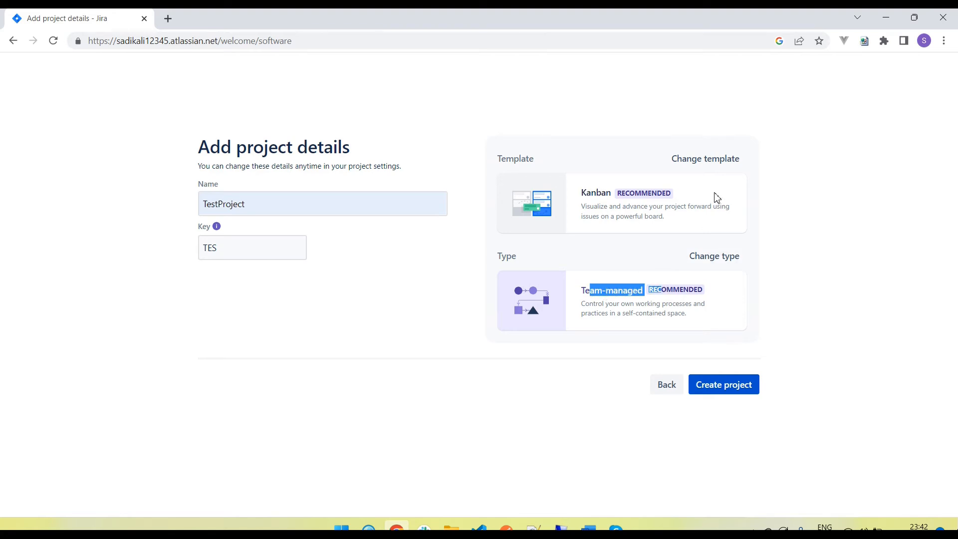
{"action": "left_click", "coordinate": [725, 397]}
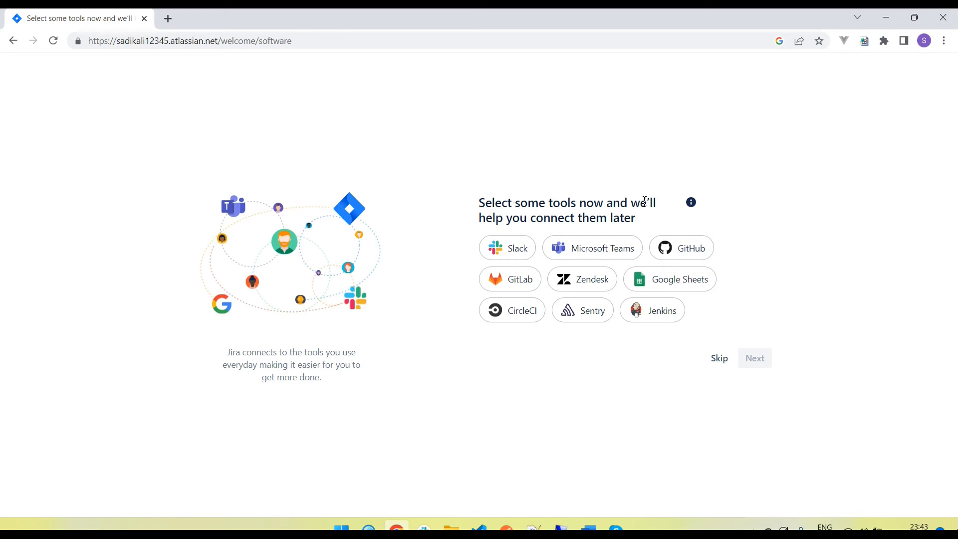
- Skip connecting tools like Slack and GitHub and finish without inviting teammates
{"action": "left_click_drag", "start_coordinate": [507, 220], "coordinate": [634, 217]}
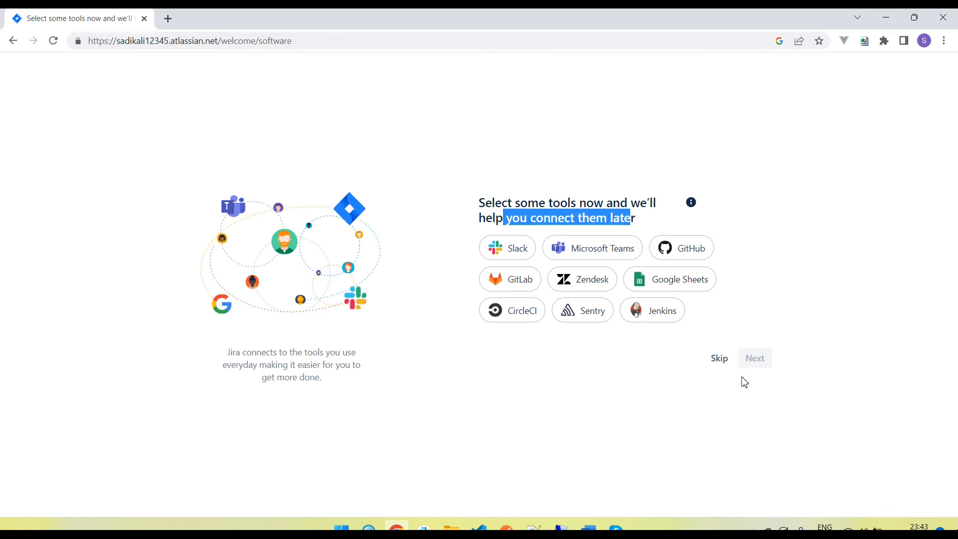
{"action": "left_click", "coordinate": [718, 366]}
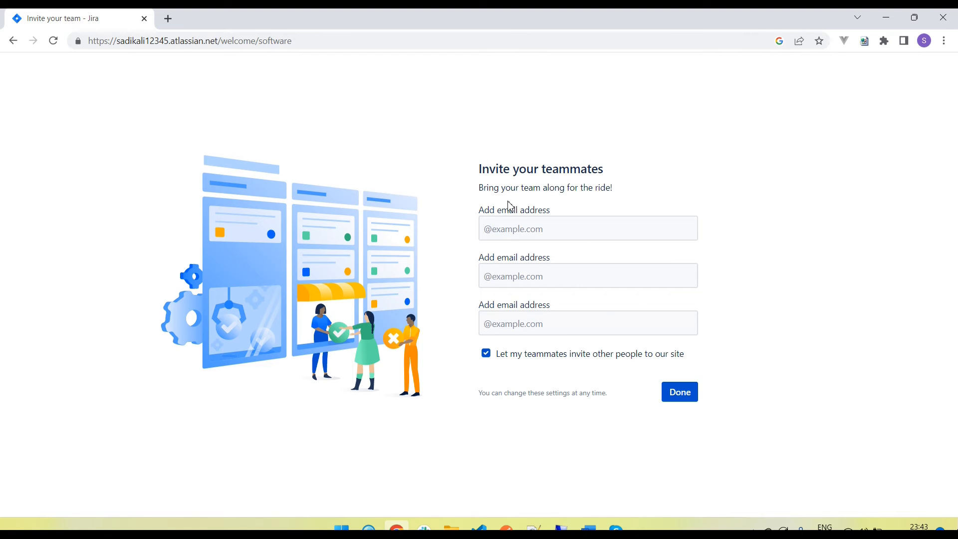
{"action": "left_click", "coordinate": [677, 394]}
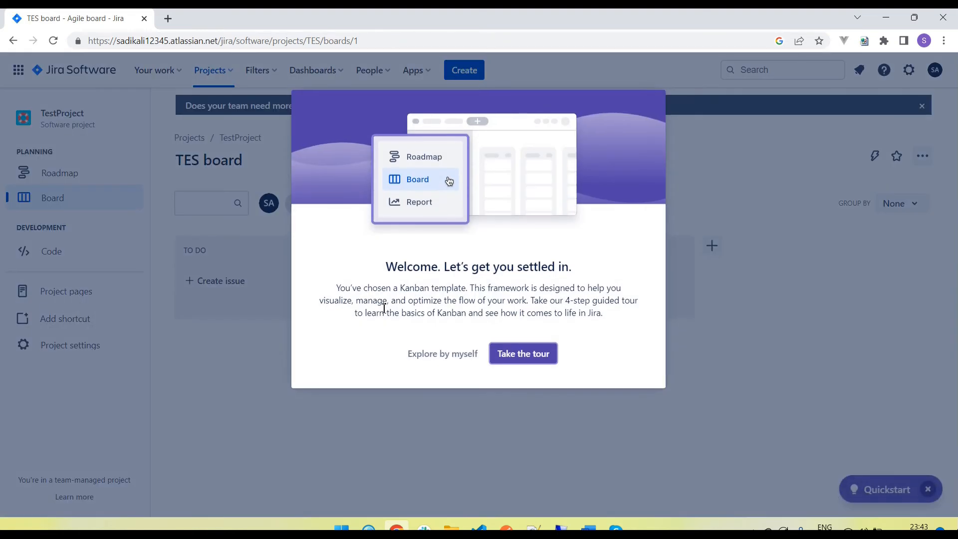
- Step through the four-part board tour, then open the TestProject Roadmap from the sidebar
{"action": "left_click", "coordinate": [522, 355]}
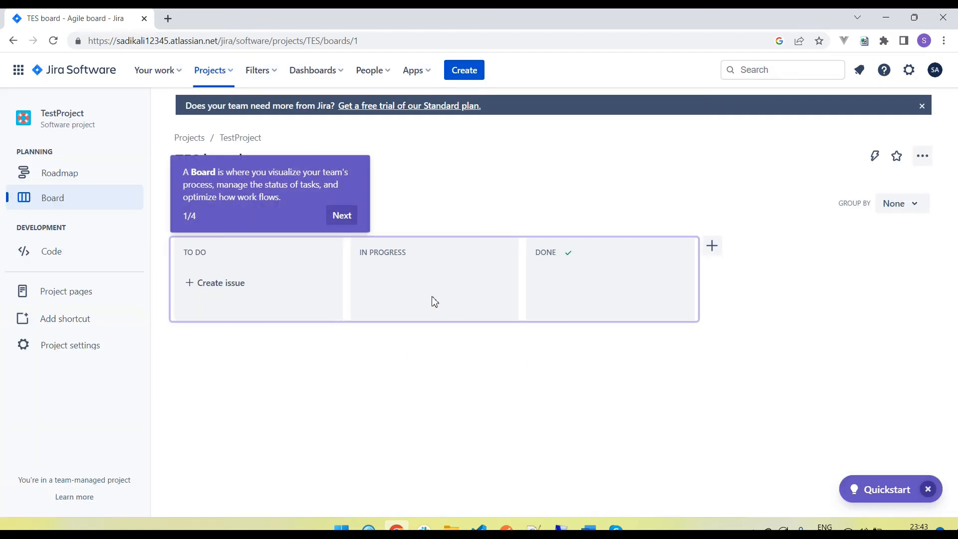
{"action": "left_click", "coordinate": [342, 216]}
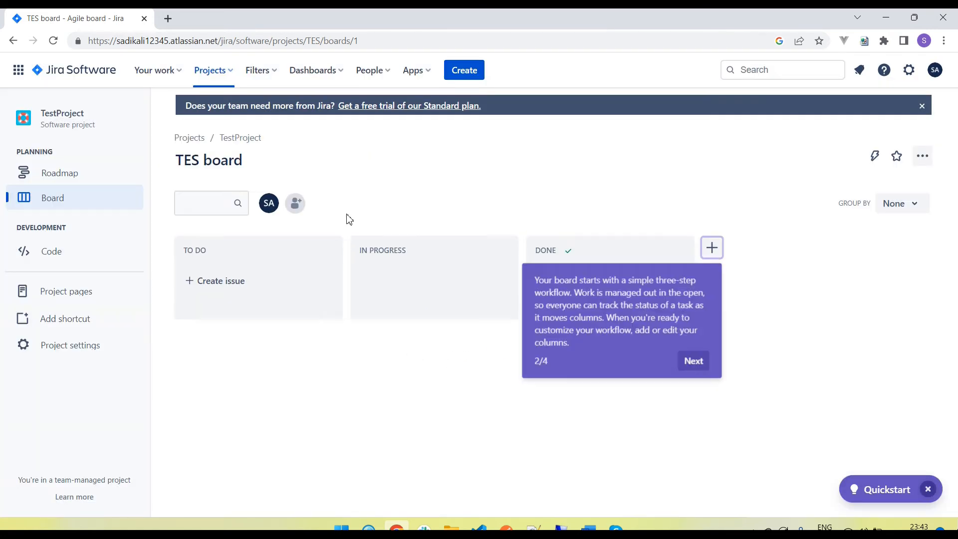
{"action": "left_click", "coordinate": [699, 360]}
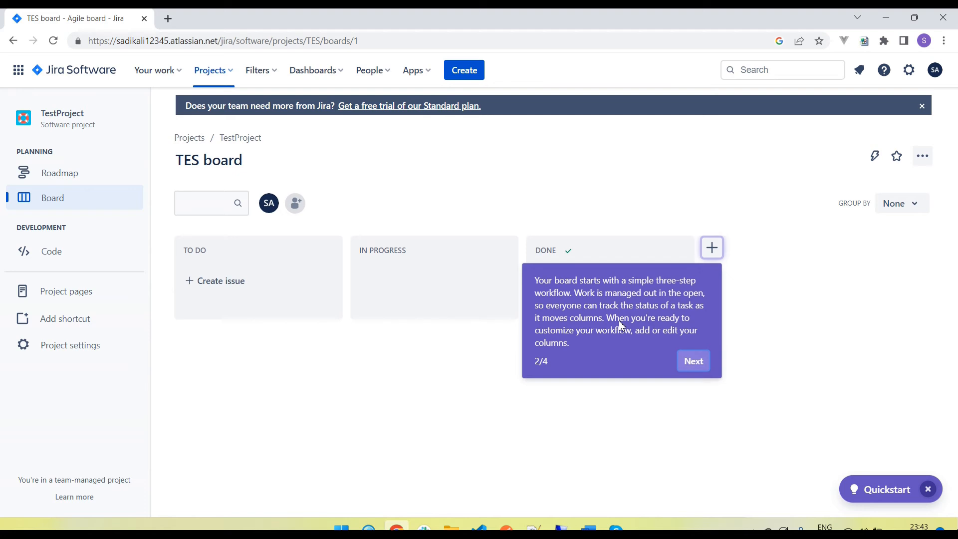
{"action": "left_click", "coordinate": [680, 280]}
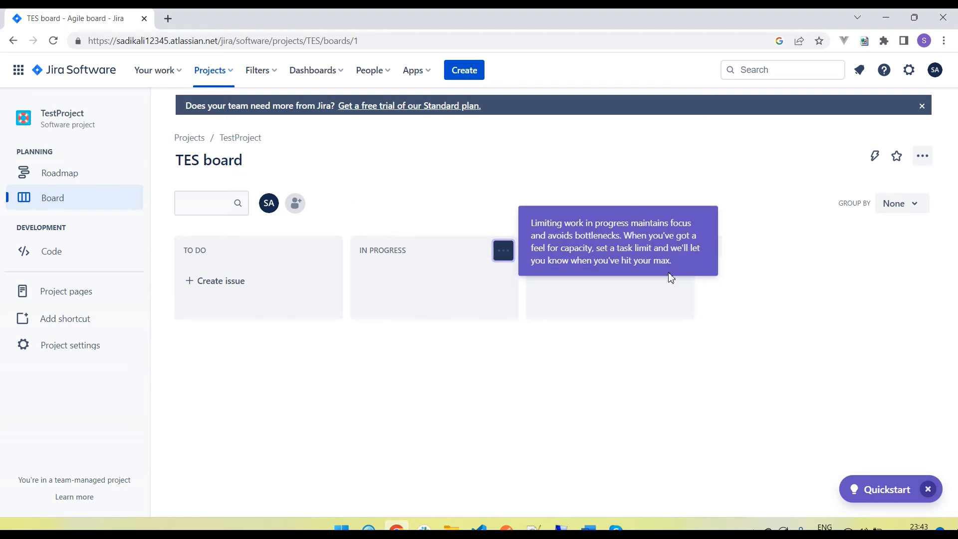
{"action": "left_click", "coordinate": [514, 314]}
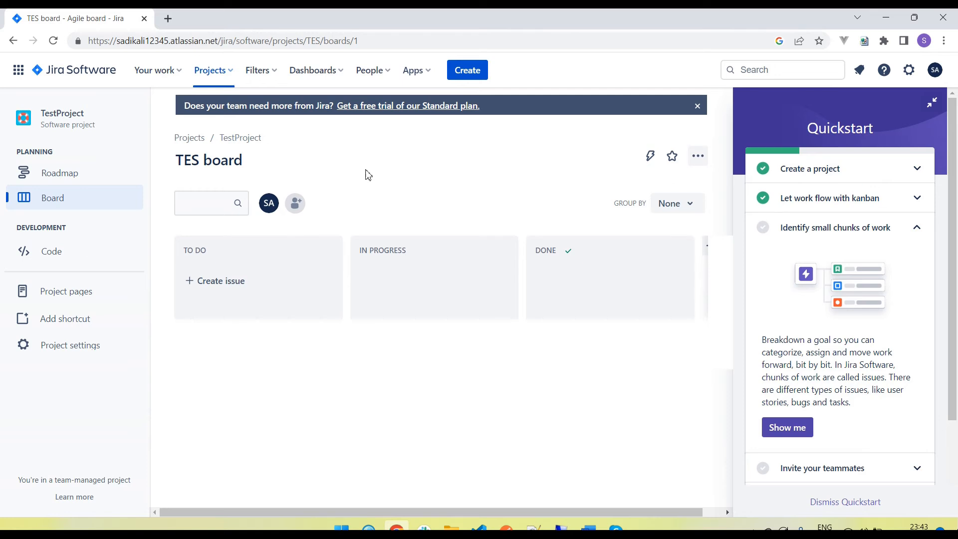
{"action": "left_click", "coordinate": [70, 177]}
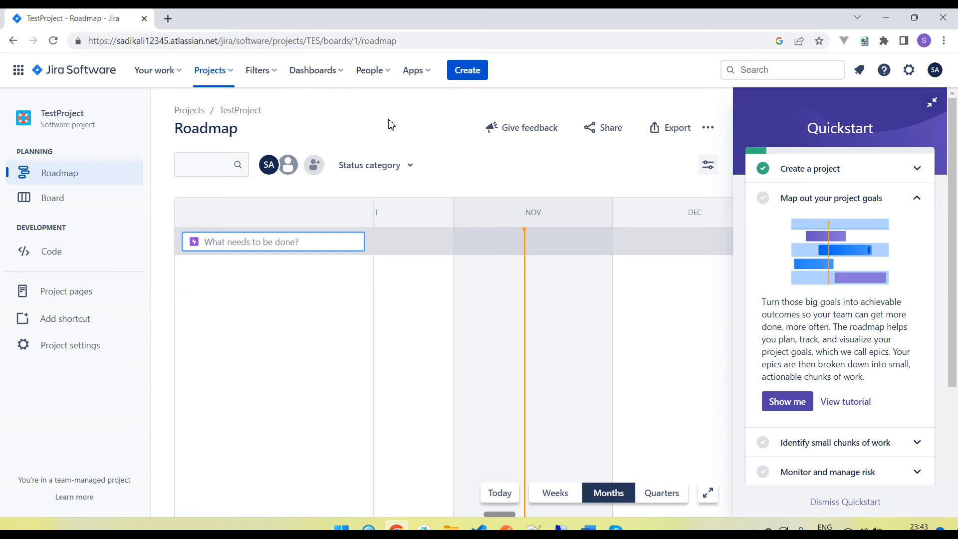
- Choose Create project from the Projects menu to reach the Software development templates
{"action": "left_click", "coordinate": [233, 74]}
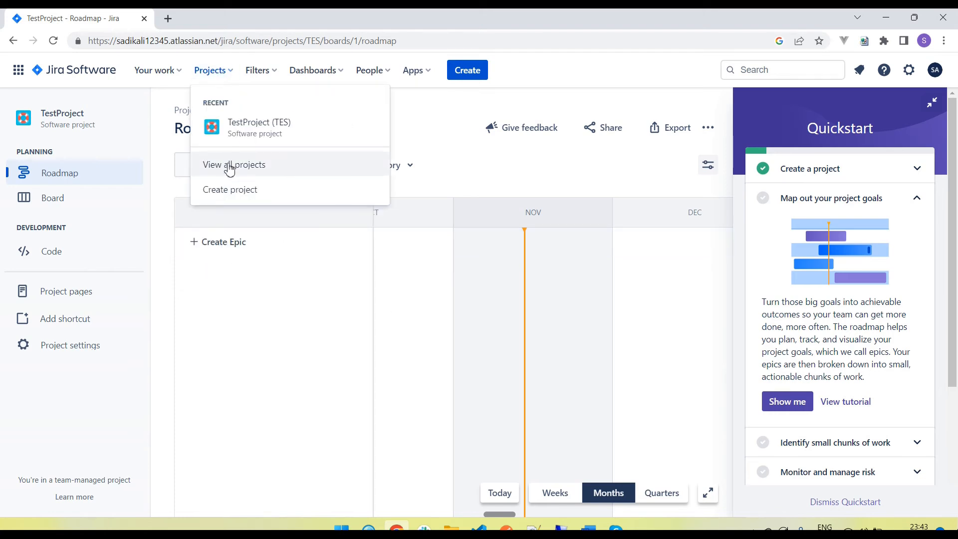
{"action": "left_click", "coordinate": [258, 196]}
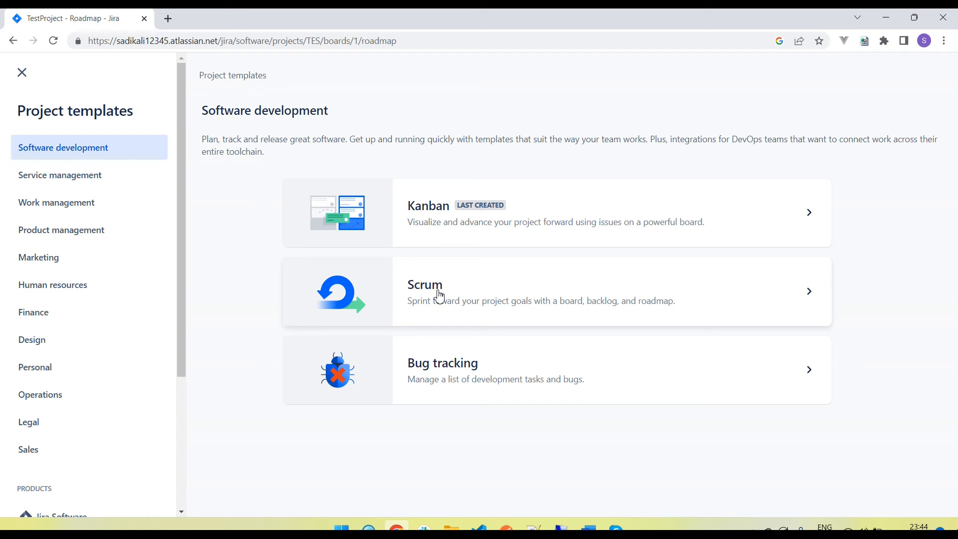
- Use the Scrum template and make the new project team-managed
{"action": "left_click", "coordinate": [731, 295]}
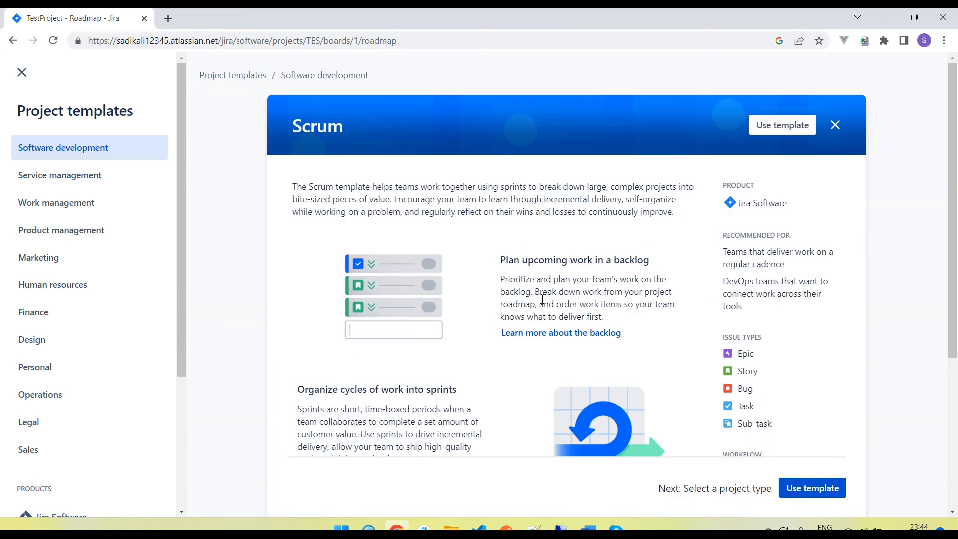
{"action": "scroll", "coordinate": [771, 398], "scroll_direction": "down", "scroll_amount": 4}
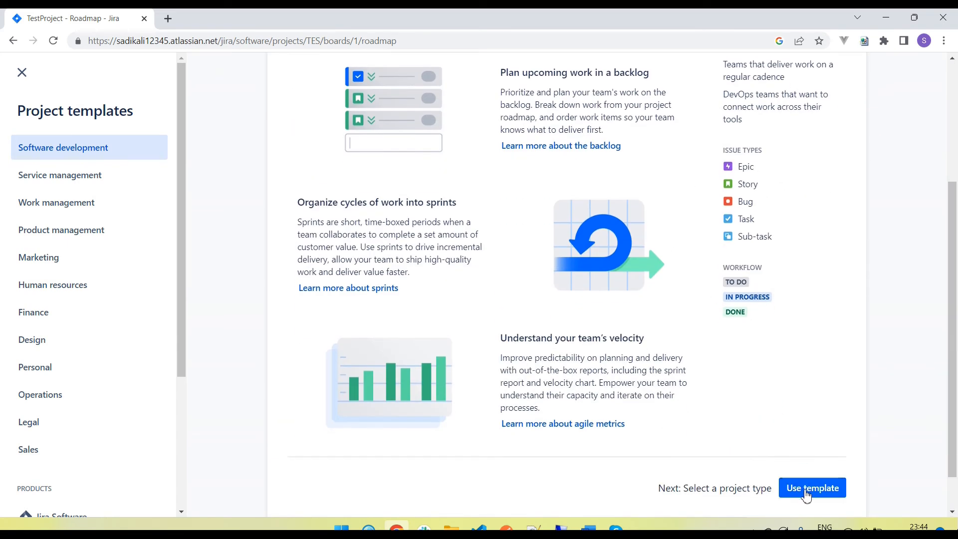
{"action": "left_click", "coordinate": [806, 489]}
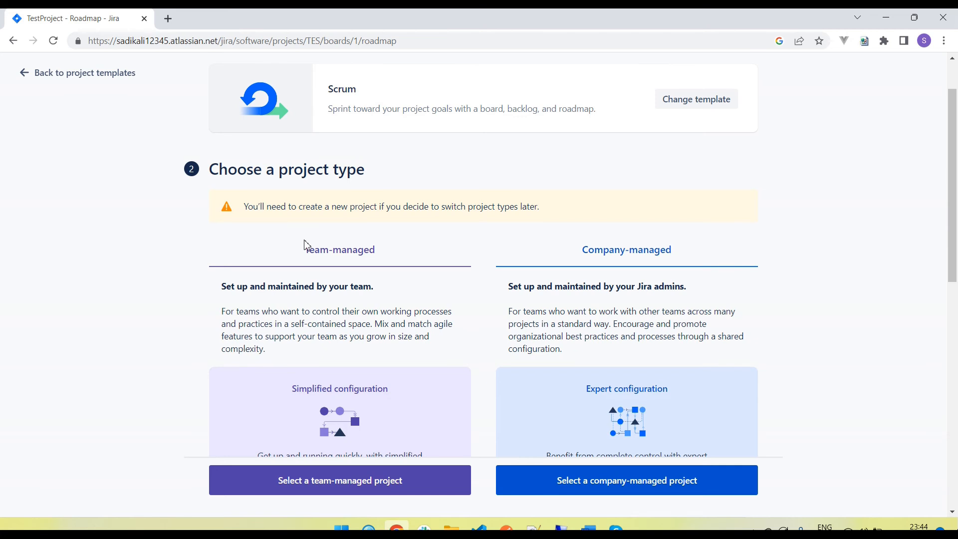
{"action": "scroll", "coordinate": [352, 271], "scroll_direction": "down", "scroll_amount": 1}
{"action": "scroll", "coordinate": [352, 271], "scroll_direction": "down", "scroll_amount": 3}
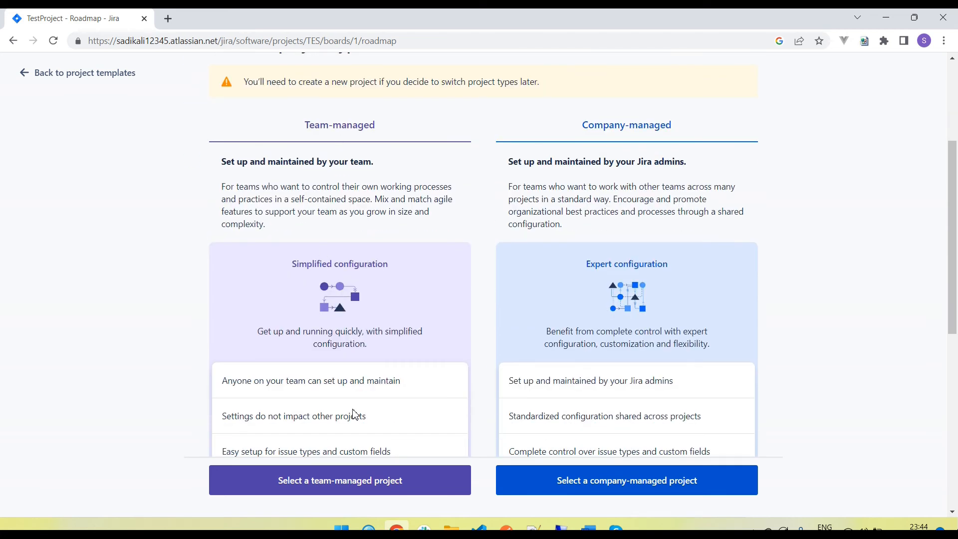
{"action": "scroll", "coordinate": [353, 415], "scroll_direction": "down", "scroll_amount": 2}
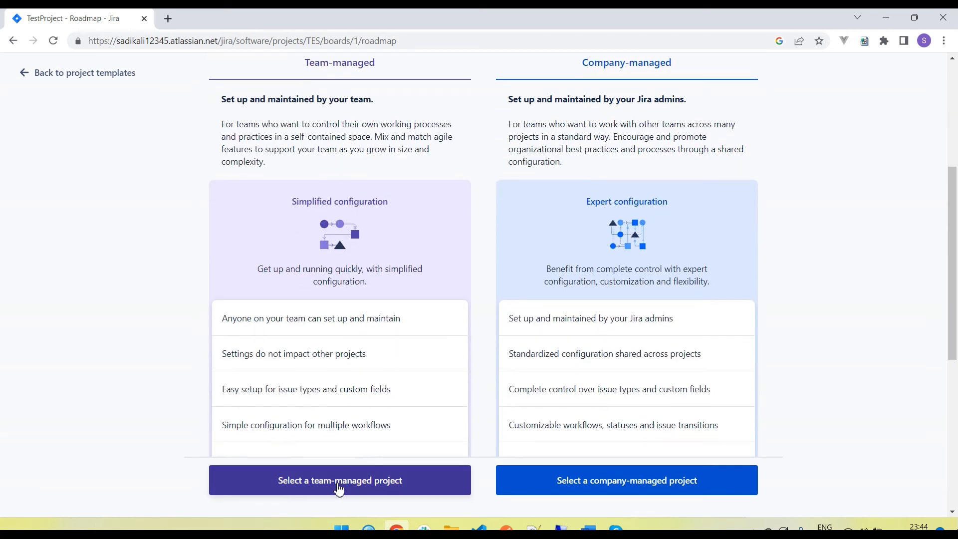
{"action": "left_click", "coordinate": [338, 486]}
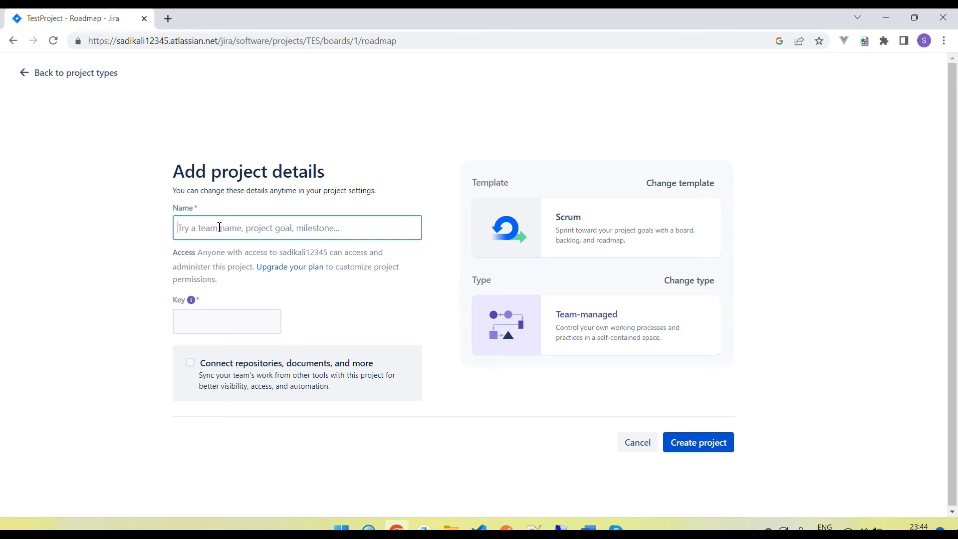
- Name the project 'TestScrumProject' with a capital P
{"action": "type", "text": "T"}
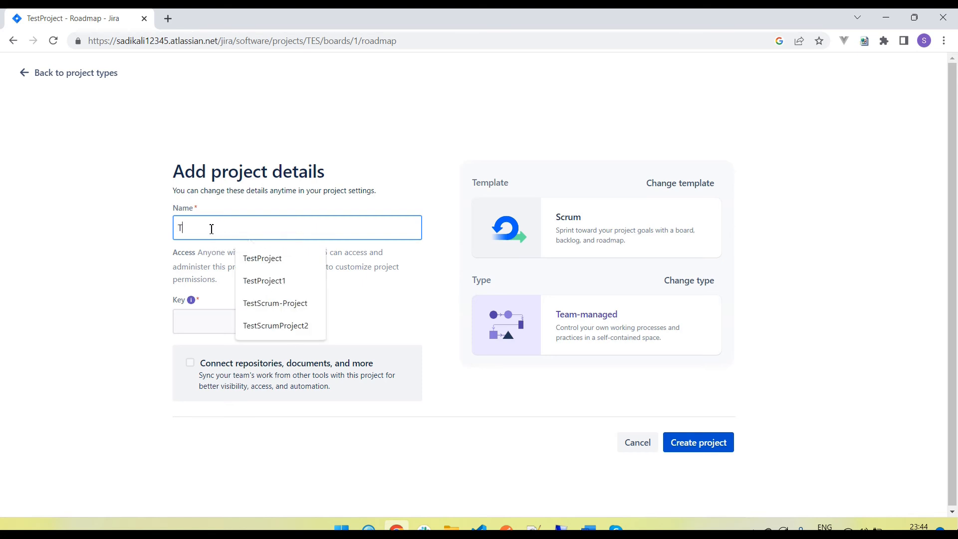
{"action": "type", "text": "estScrumproject"}
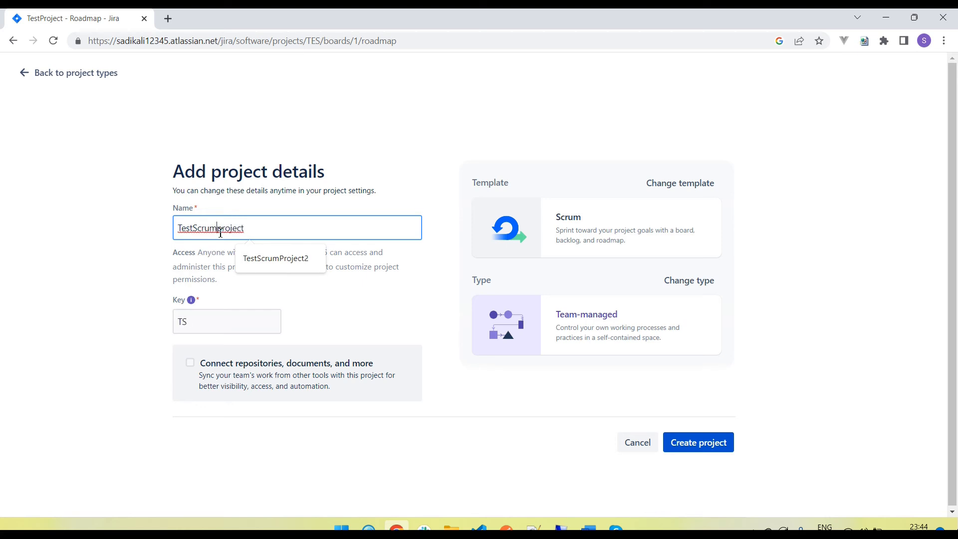
{"action": "left_click", "coordinate": [220, 230]}
{"action": "key", "text": "BackSpace"}
{"action": "type", "text": "P"}
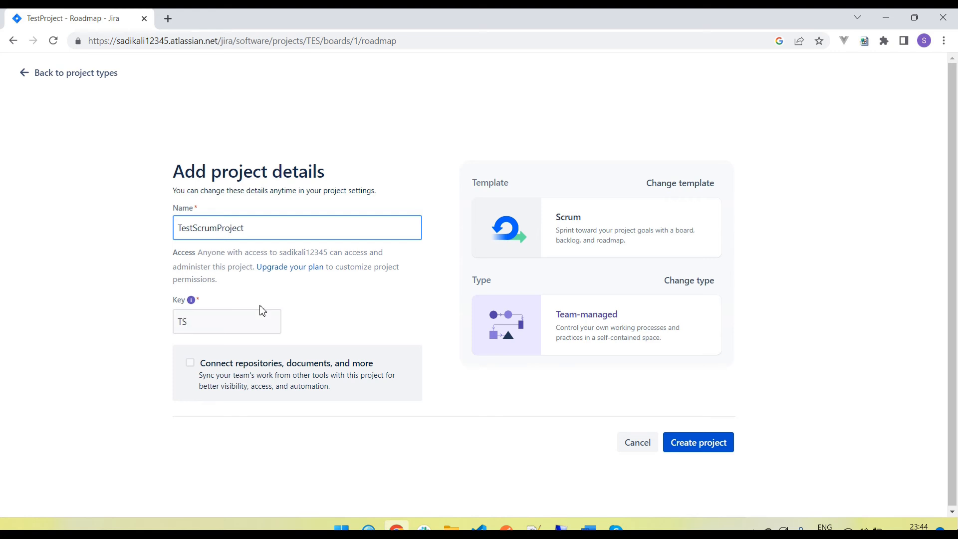
{"action": "left_click", "coordinate": [321, 310]}
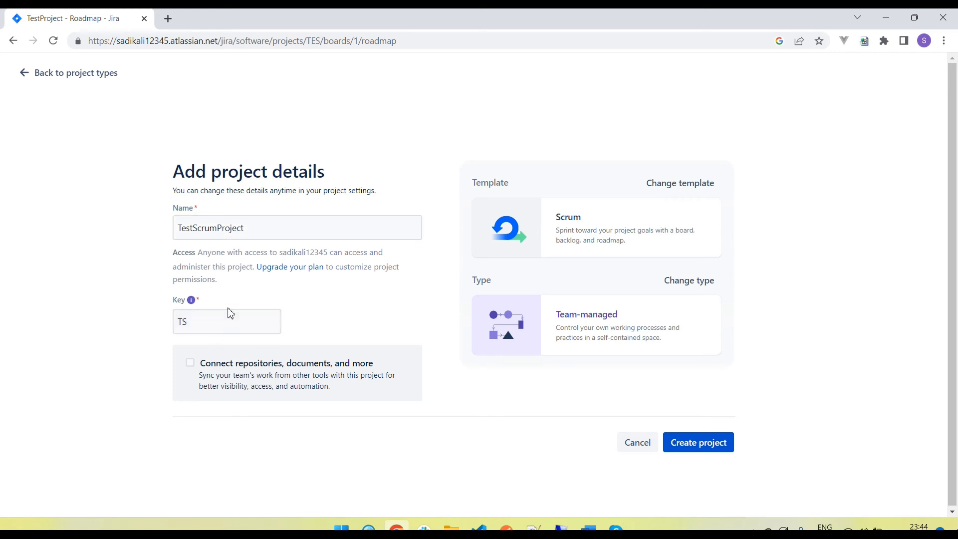
- Confirm the generated project key TS and create the project
{"action": "left_click", "coordinate": [185, 227]}
{"action": "left_click", "coordinate": [200, 325]}
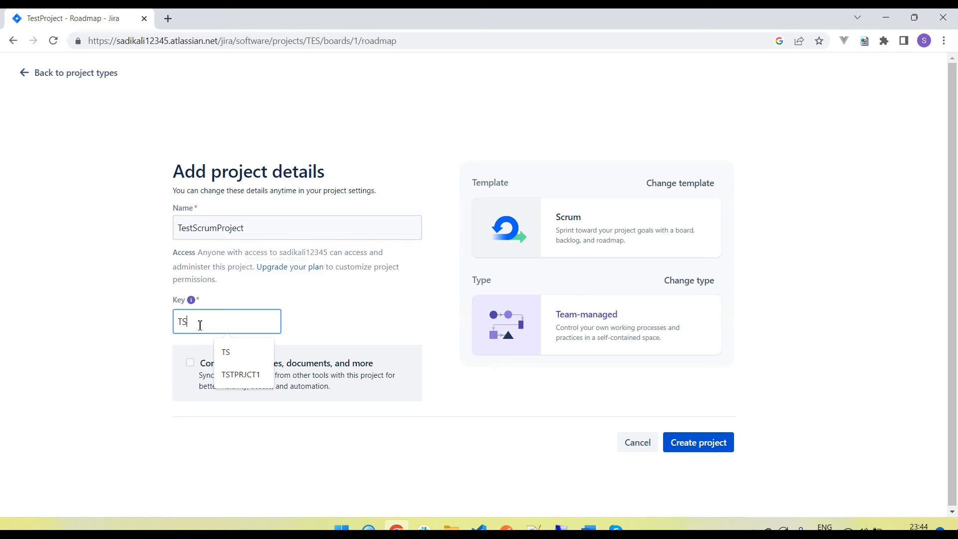
{"action": "left_click", "coordinate": [352, 308]}
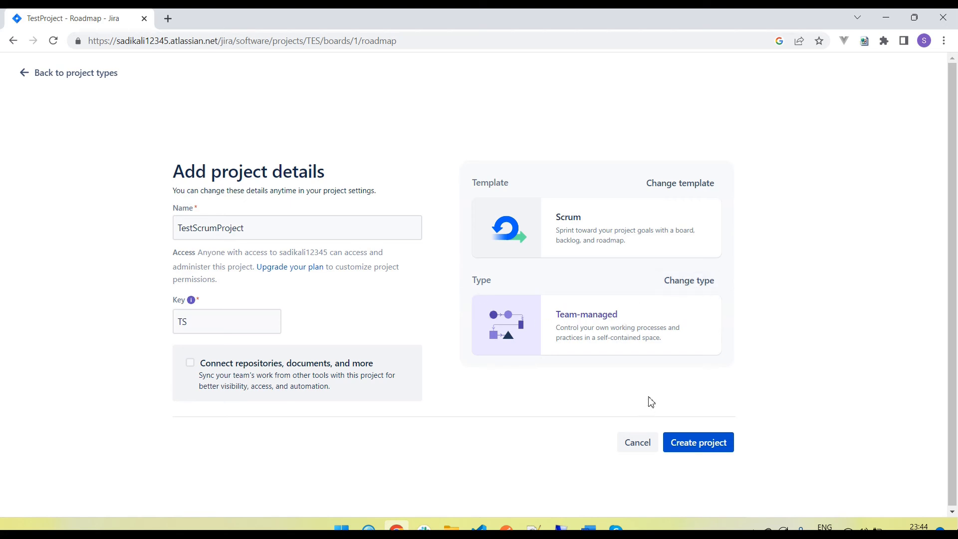
{"action": "left_click", "coordinate": [691, 447]}
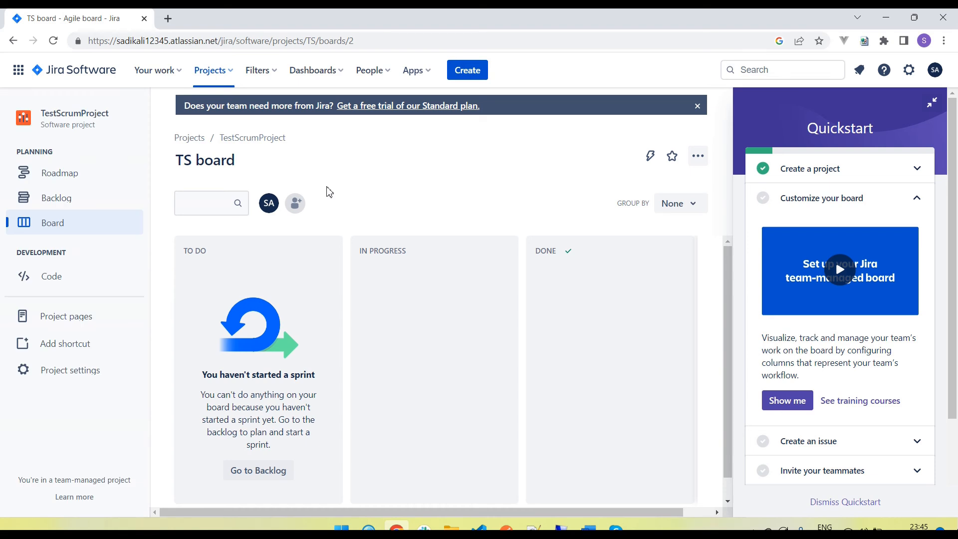
- Collapse the Quickstart panel and start a new issue for TestScrumProject
{"action": "left_click", "coordinate": [931, 103]}
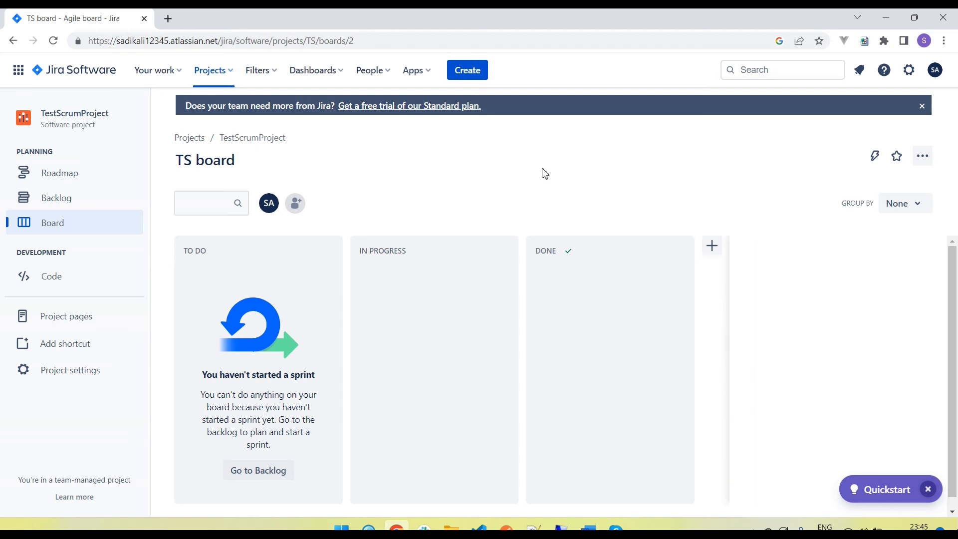
{"action": "left_click", "coordinate": [469, 72]}
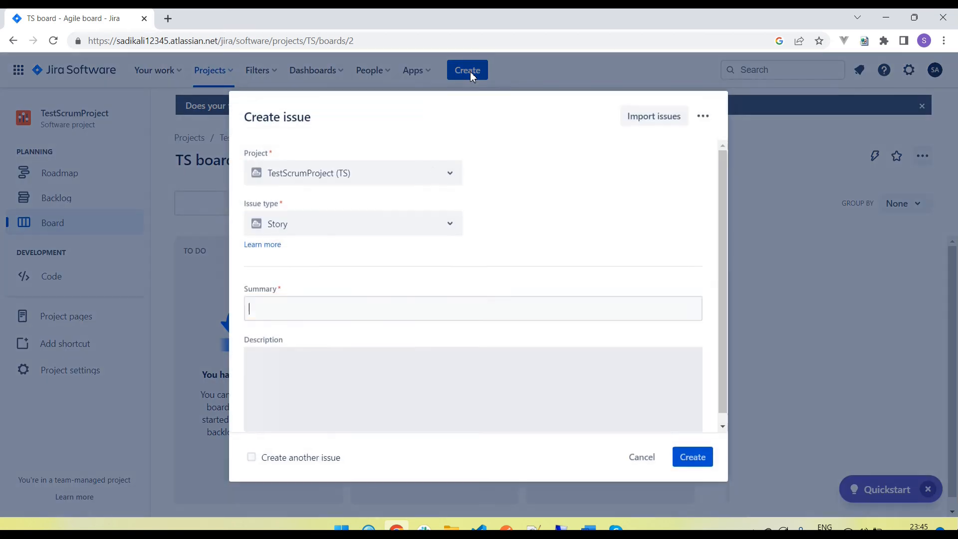
- Make the new issue an Epic with summary 'Login functionality'
{"action": "left_click", "coordinate": [377, 223]}
{"action": "left_click", "coordinate": [278, 294]}
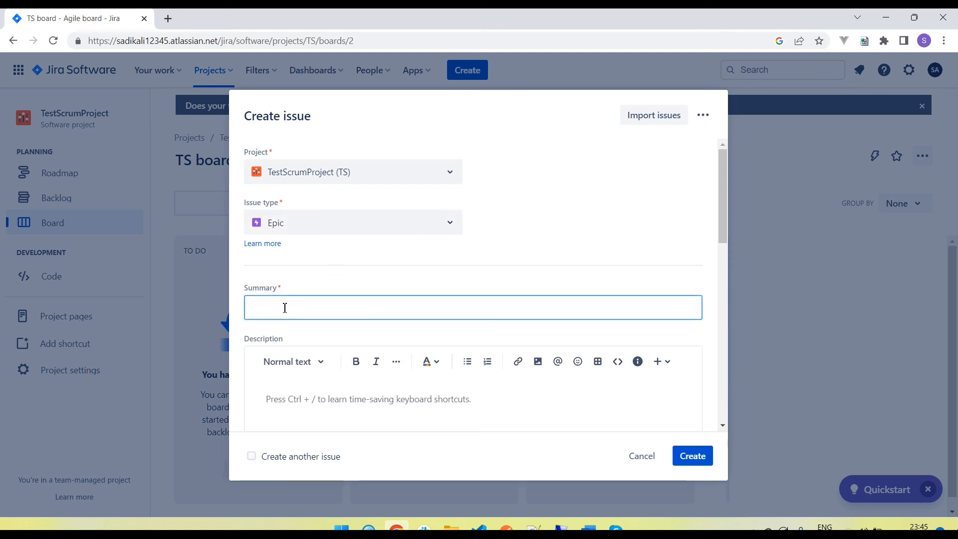
{"action": "type", "text": "Login"}
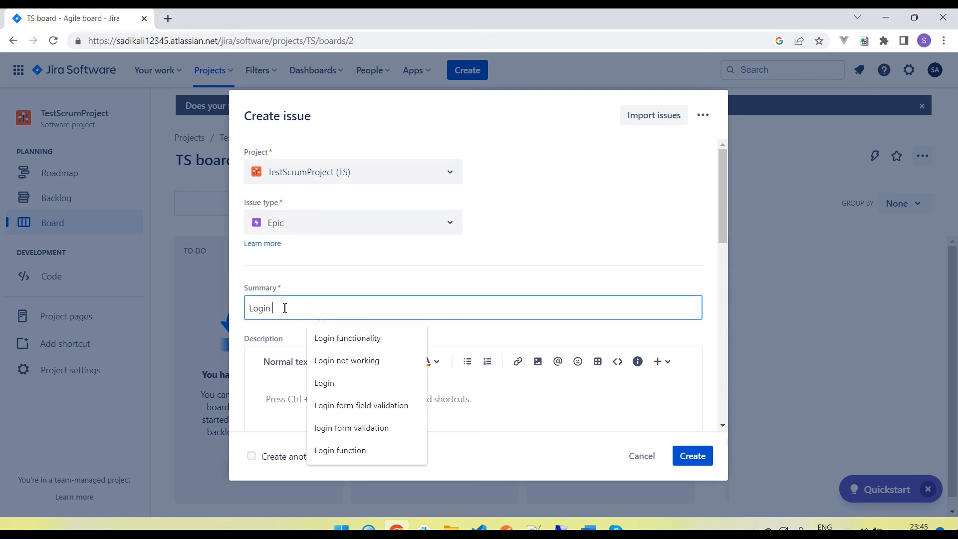
{"action": "left_click", "coordinate": [361, 338]}
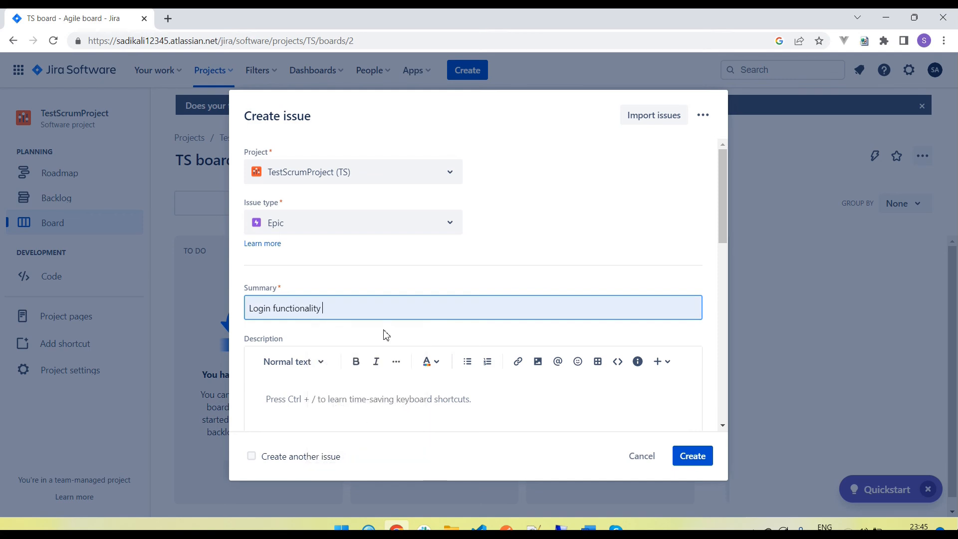
{"action": "scroll", "coordinate": [435, 390], "scroll_direction": "down", "scroll_amount": 2}
{"action": "left_click", "coordinate": [306, 287]}
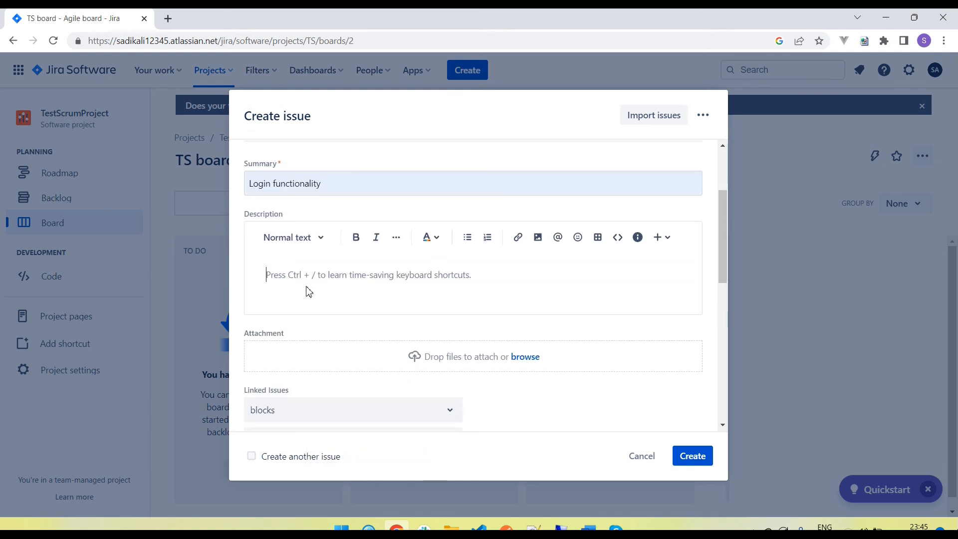
- Submit epic TS-1 and dismiss the notice that it isn't visible on the board
{"action": "scroll", "coordinate": [302, 360], "scroll_direction": "down", "scroll_amount": 1}
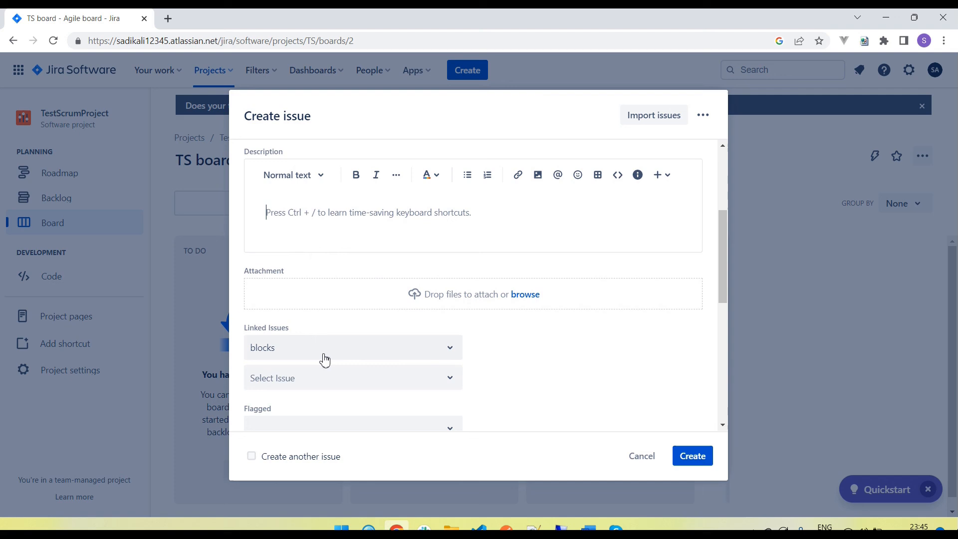
{"action": "scroll", "coordinate": [319, 362], "scroll_direction": "down", "scroll_amount": 2}
{"action": "scroll", "coordinate": [299, 368], "scroll_direction": "down", "scroll_amount": 1}
{"action": "scroll", "coordinate": [306, 344], "scroll_direction": "down", "scroll_amount": 2}
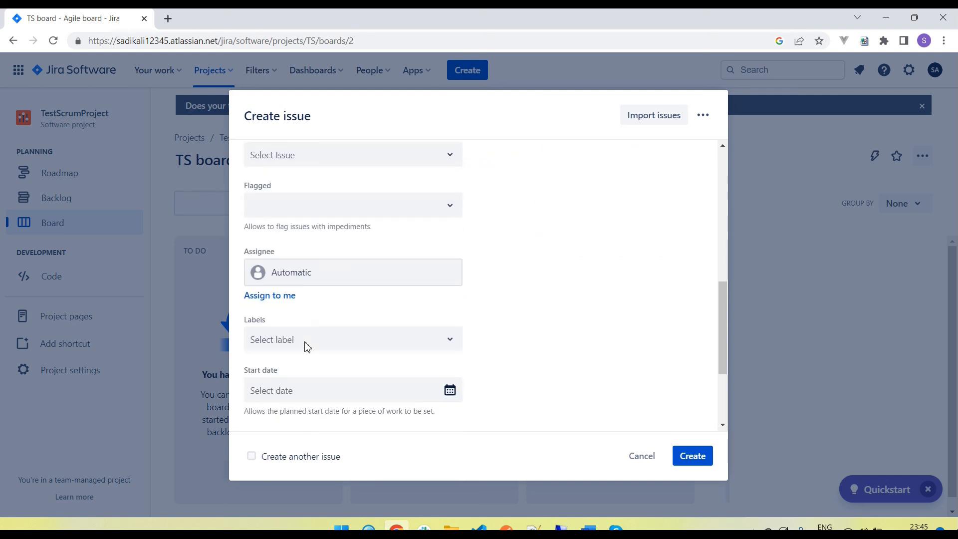
{"action": "scroll", "coordinate": [284, 350], "scroll_direction": "down", "scroll_amount": 1}
{"action": "scroll", "coordinate": [284, 359], "scroll_direction": "down", "scroll_amount": 1}
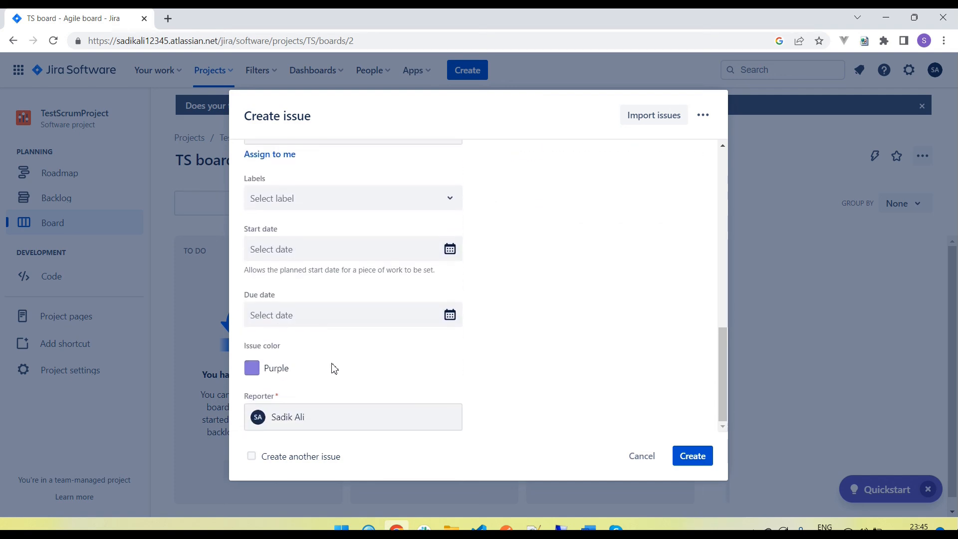
{"action": "scroll", "coordinate": [334, 368], "scroll_direction": "up", "scroll_amount": 3}
{"action": "scroll", "coordinate": [333, 369], "scroll_direction": "up", "scroll_amount": 2}
{"action": "left_click", "coordinate": [695, 456]}
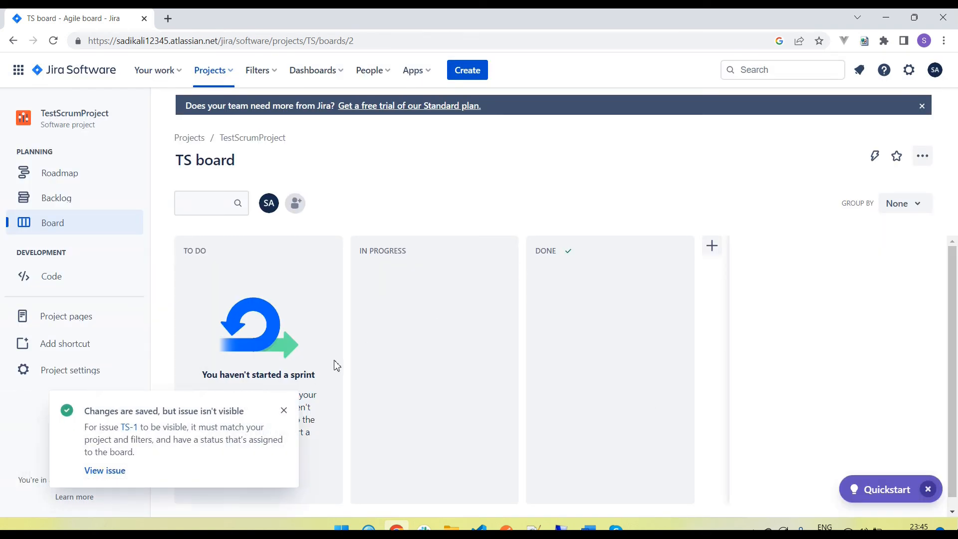
{"action": "left_click", "coordinate": [284, 410]}
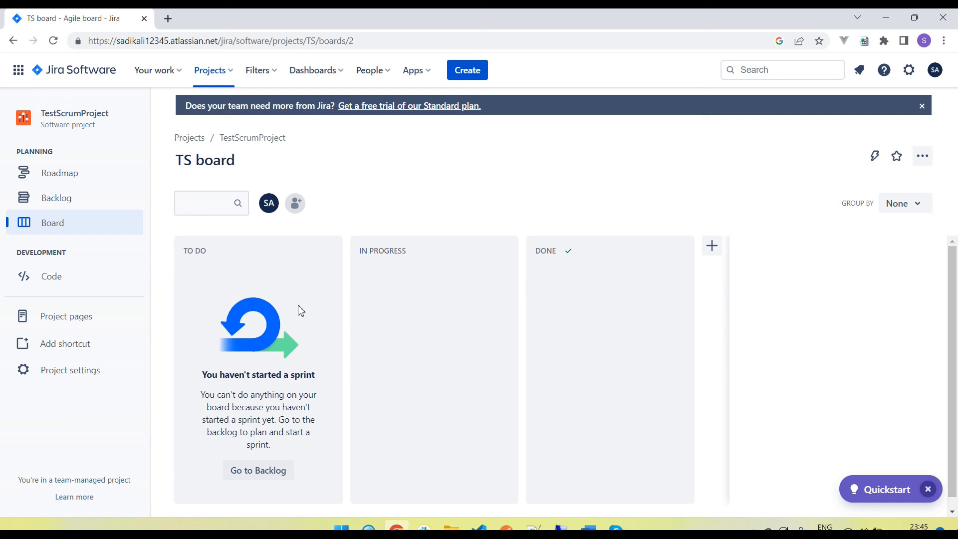
- Show the Roadmap listing epic TS-1 and begin another new issue
{"action": "left_click", "coordinate": [73, 176]}
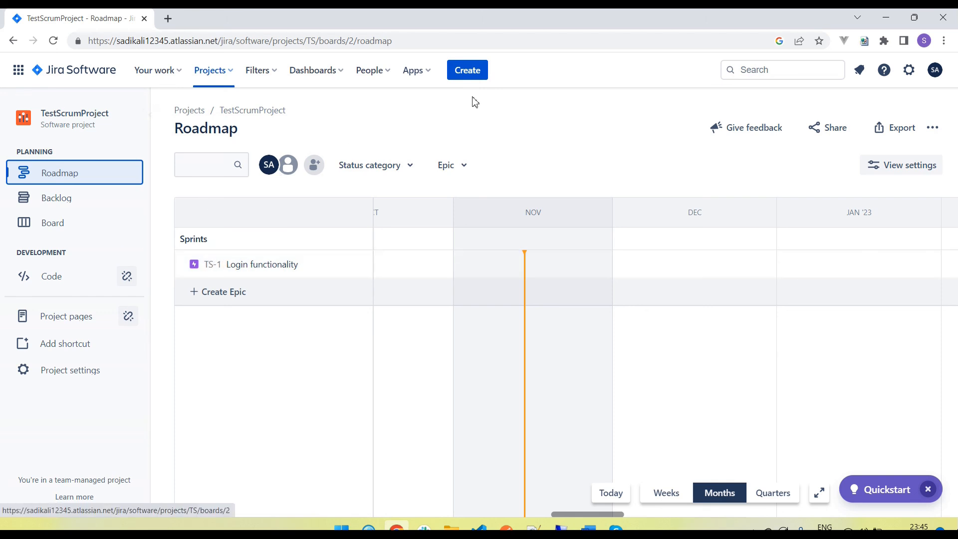
{"action": "left_click", "coordinate": [472, 79]}
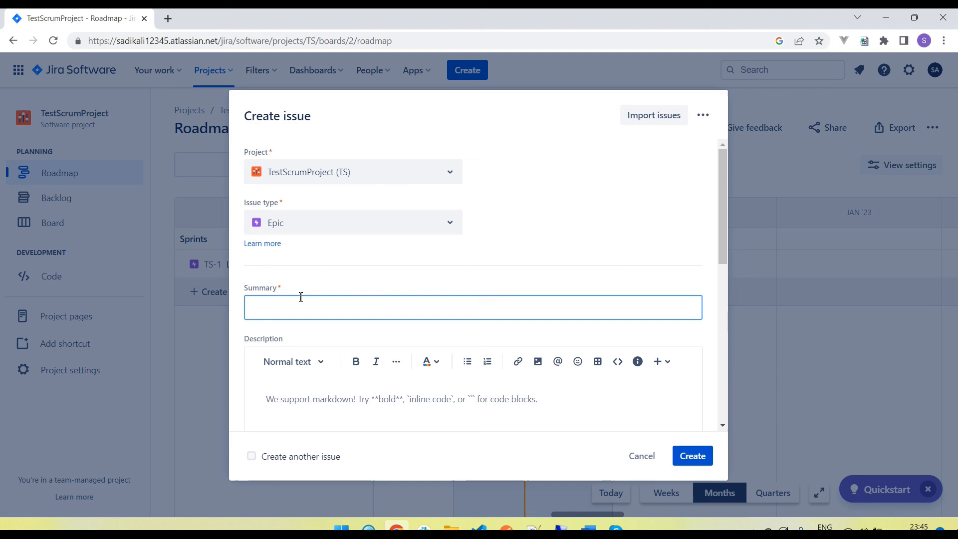
- Make the new issue a Story with summary 'Login with valid user'
{"action": "left_click", "coordinate": [311, 226]}
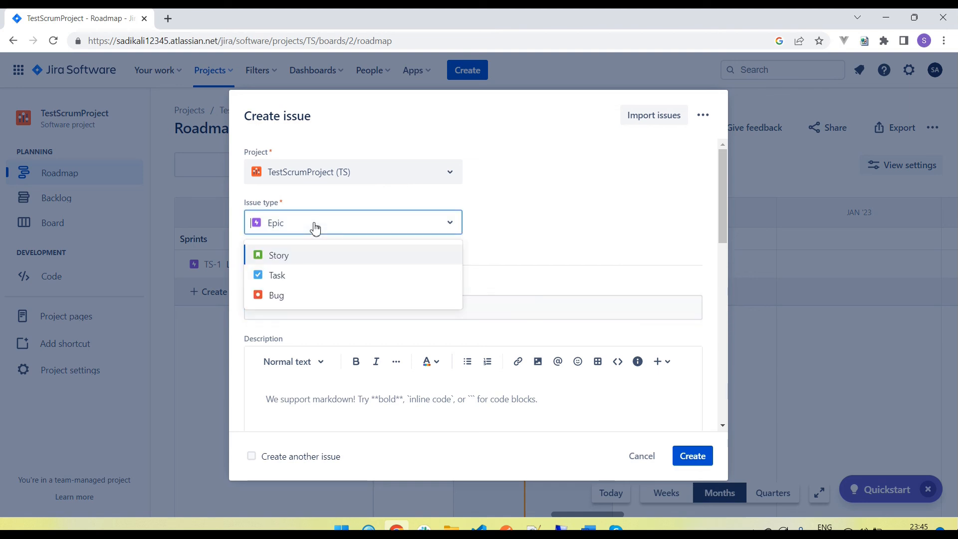
{"action": "left_click", "coordinate": [282, 258]}
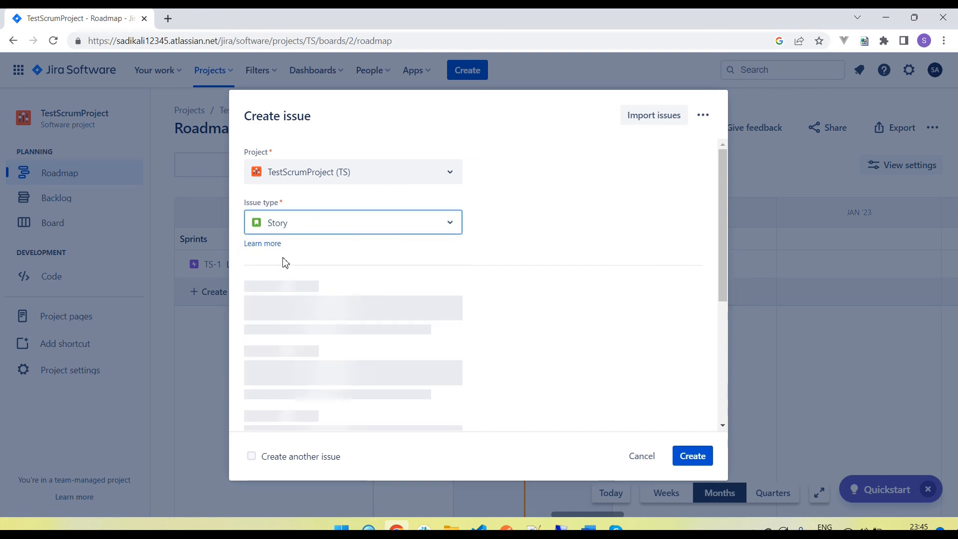
{"action": "left_click", "coordinate": [269, 307]}
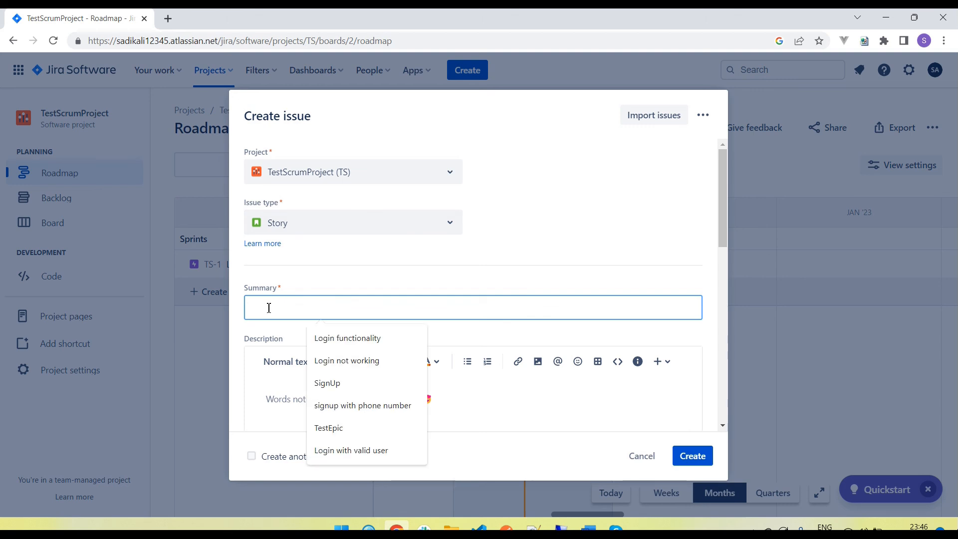
{"action": "type", "text": "Lo"}
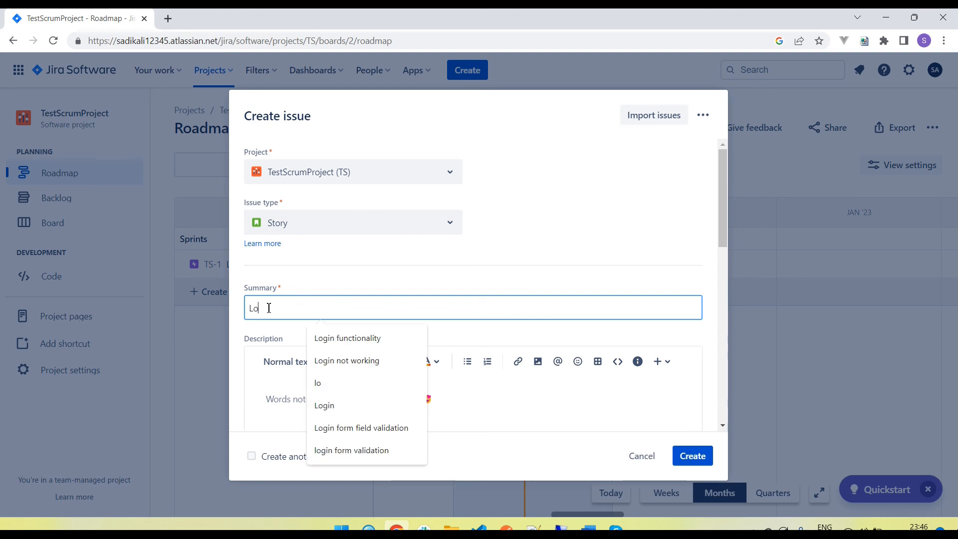
{"action": "type", "text": "gin with valid user"}
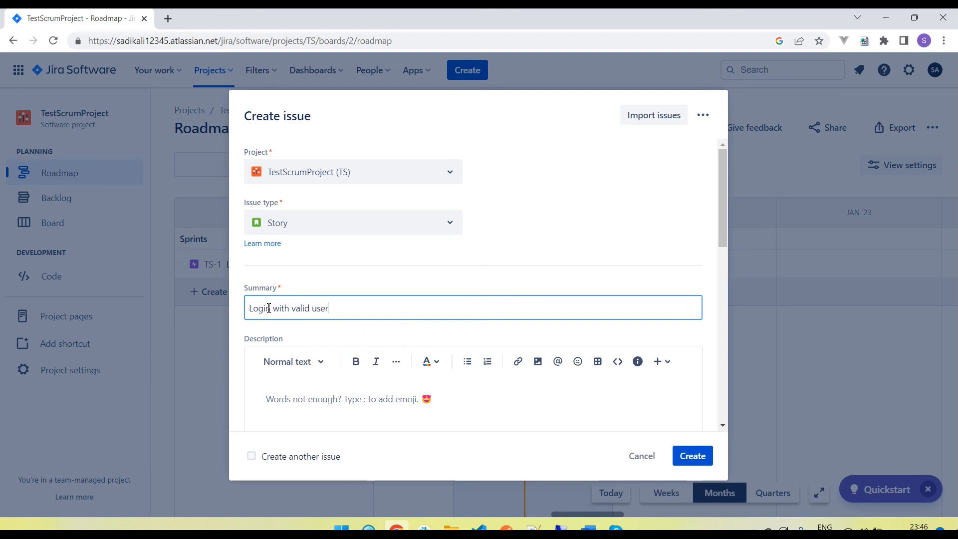
- Copy the summary into the Description and create story TS-2
{"action": "scroll", "coordinate": [268, 308], "scroll_direction": "down", "scroll_amount": 1}
{"action": "key", "text": "ctrl+a"}
{"action": "key", "text": "ctrl+c"}
{"action": "left_click", "coordinate": [321, 345]}
{"action": "key", "text": "ctrl+v"}
{"action": "scroll", "coordinate": [387, 340], "scroll_direction": "down", "scroll_amount": 4}
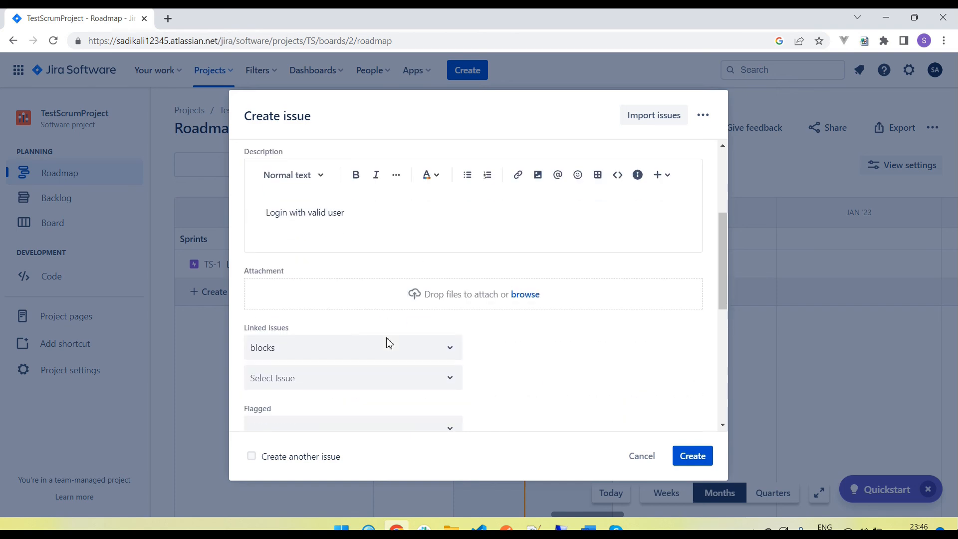
{"action": "scroll", "coordinate": [319, 259], "scroll_direction": "down", "scroll_amount": 3}
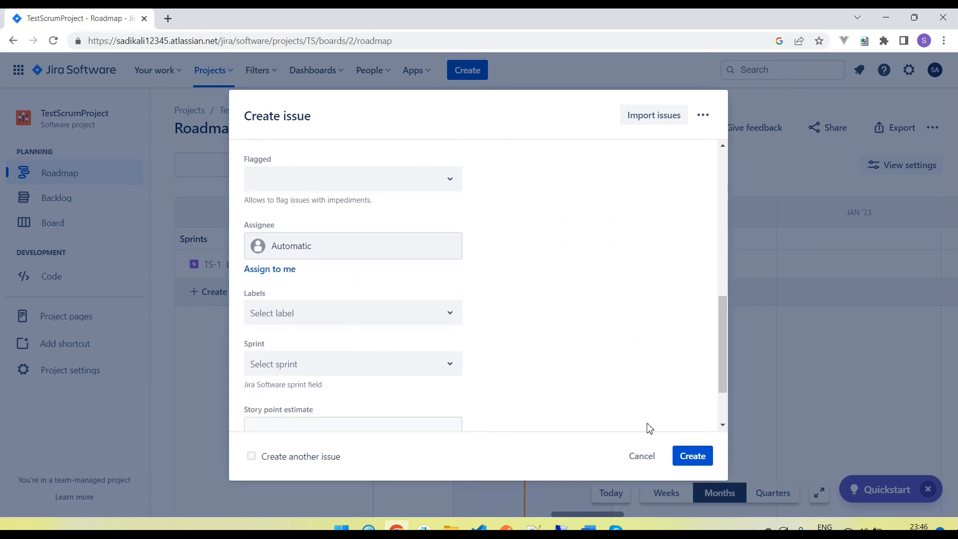
{"action": "left_click", "coordinate": [685, 459]}
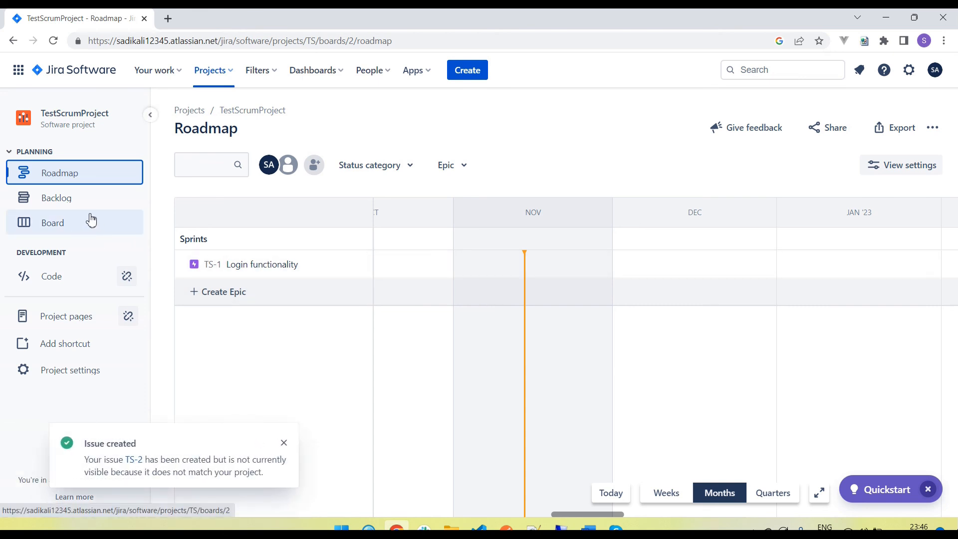
{"action": "left_click", "coordinate": [75, 205]}
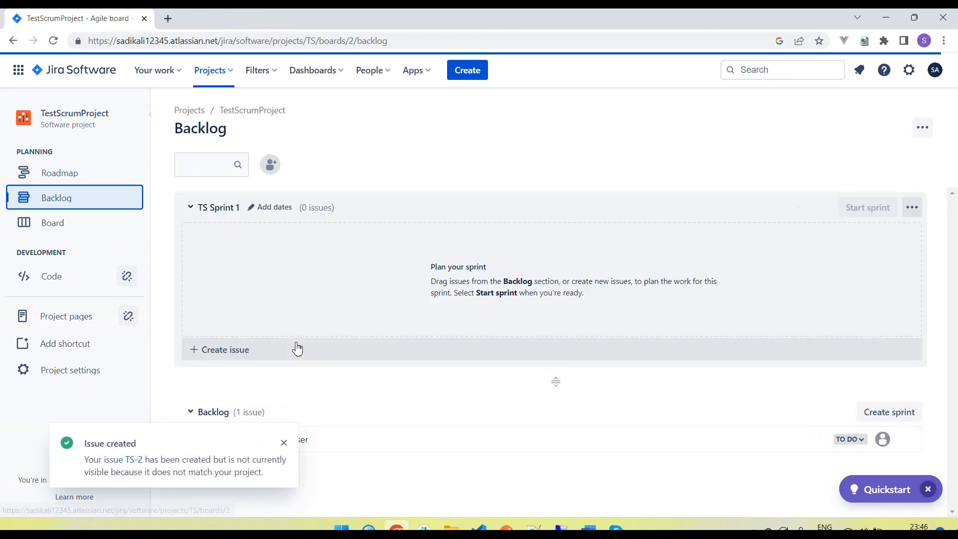
- Dismiss the 'Issue created' notice so the Backlog shows TS-2 as To Do
{"action": "scroll", "coordinate": [281, 319], "scroll_direction": "down", "scroll_amount": 1}
{"action": "left_click", "coordinate": [284, 443]}
{"action": "scroll", "coordinate": [241, 333], "scroll_direction": "up", "scroll_amount": 1}
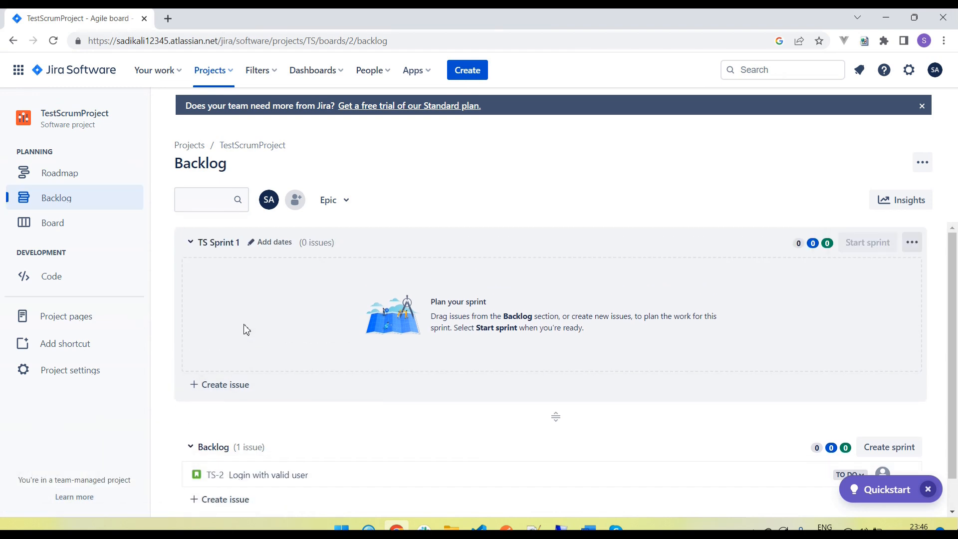